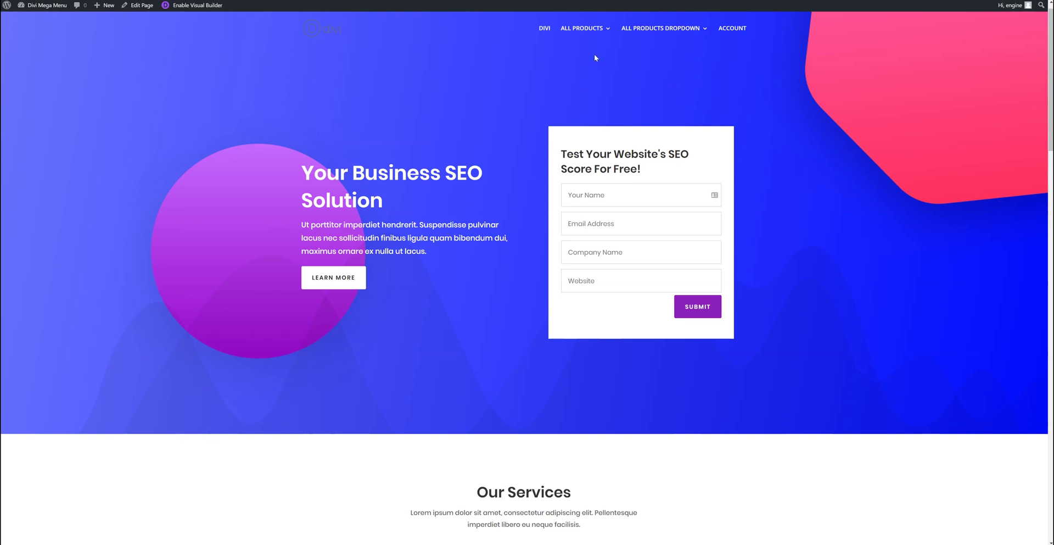
Examine the All Products Dropdown mega menu on the live site, entering and leaving the Hats & Beanies submenu under the third column's Accessories
mouse_move(589, 32)
mouse_move(645, 33)
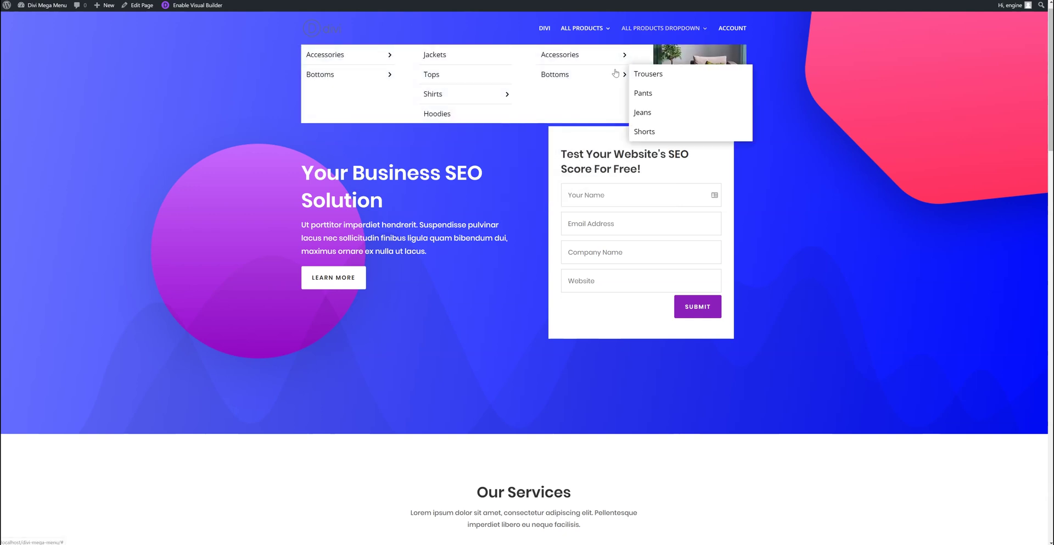
mouse_move(589, 65)
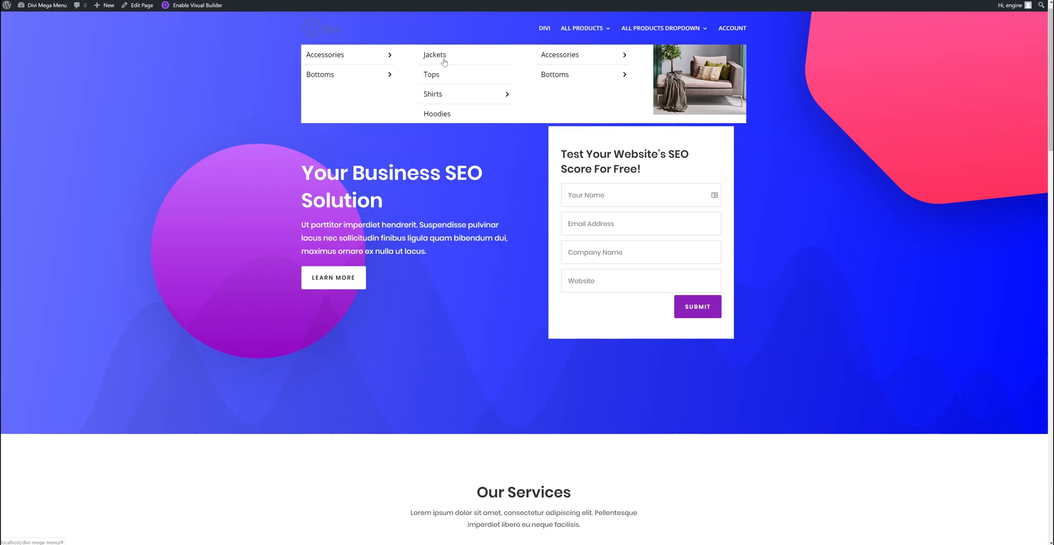
mouse_move(561, 56)
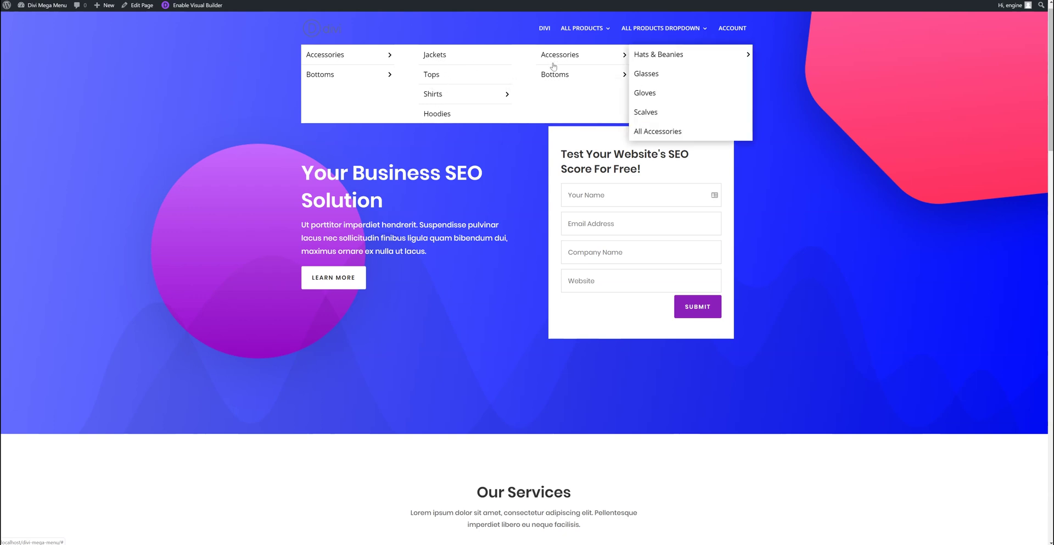
left_click(667, 56)
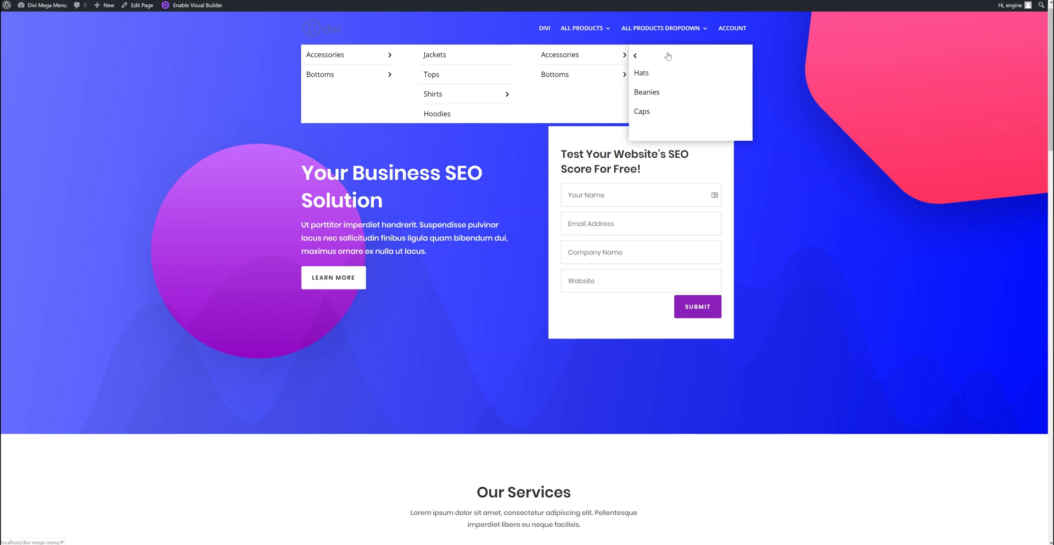
left_click(636, 61)
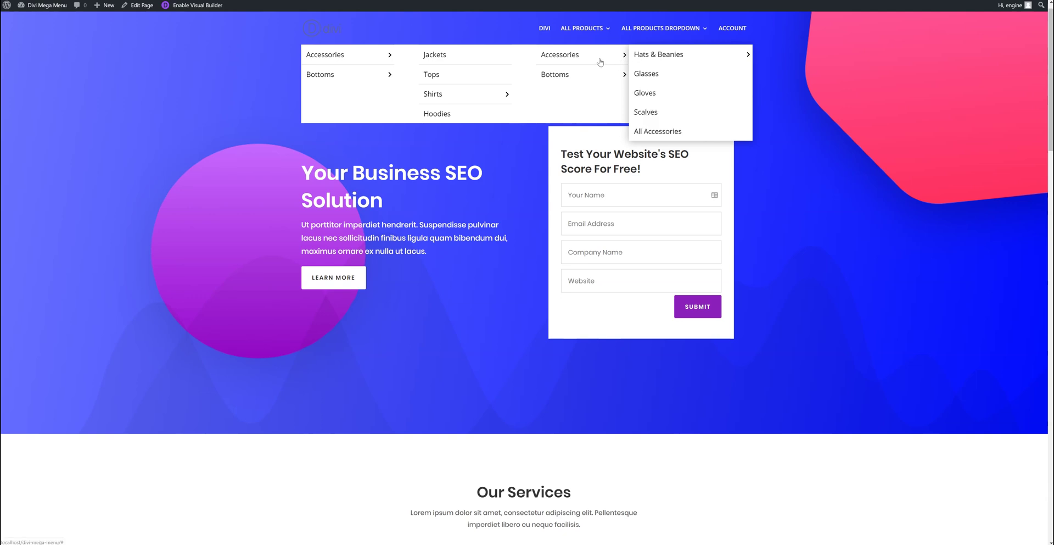
View the Jeans submenu under Bottoms in the first column of the mega menu and return from it
mouse_move(360, 71)
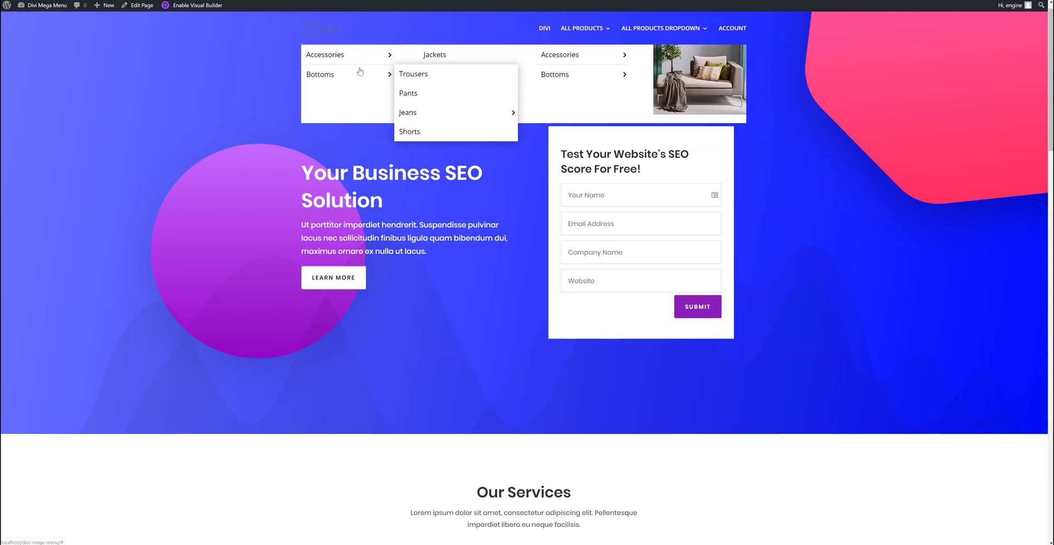
left_click(440, 112)
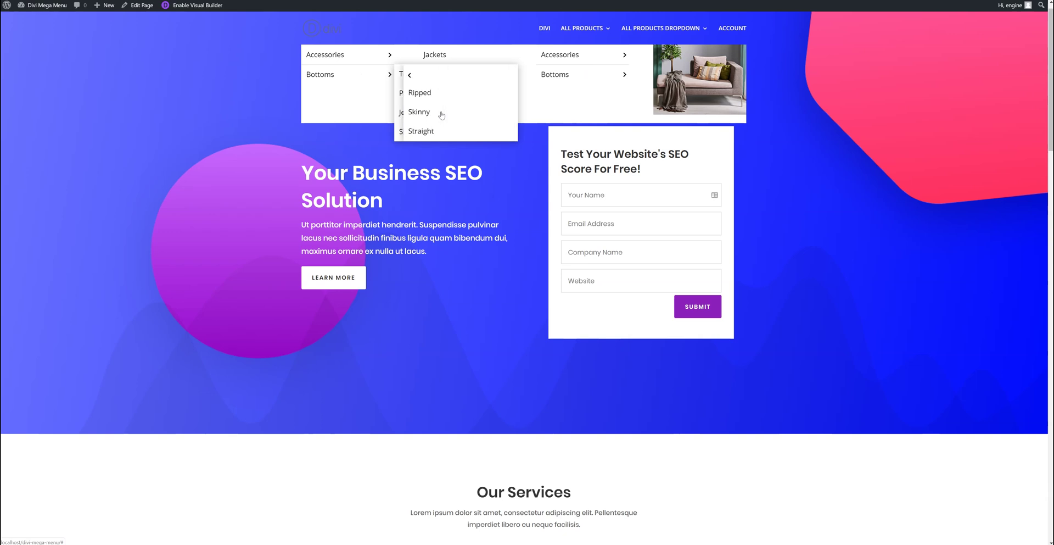
left_click(402, 79)
Inspect the Shirts submenu in the second column and the Jeans submenu under Bottoms in the third column
mouse_move(478, 97)
mouse_move(529, 98)
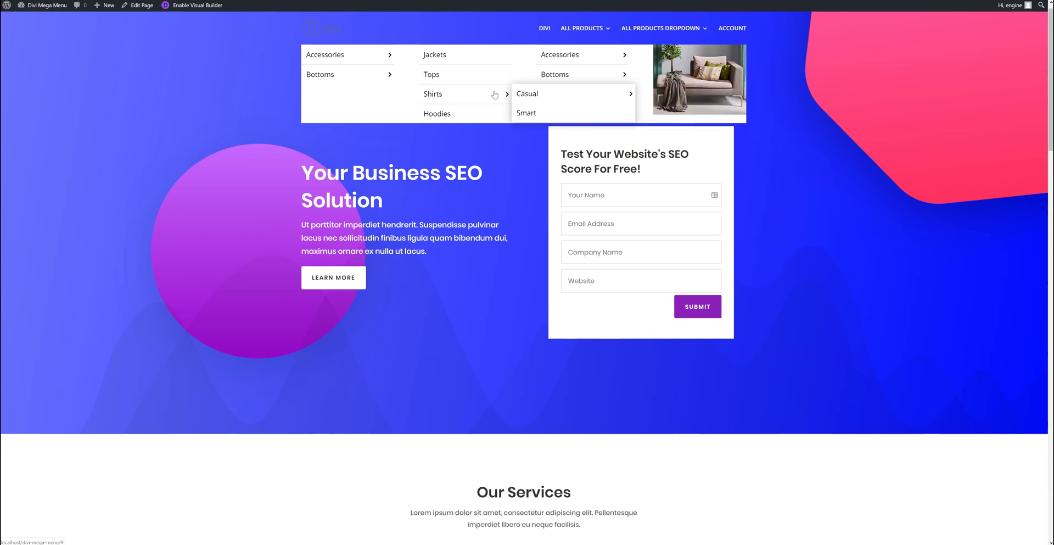
mouse_move(595, 63)
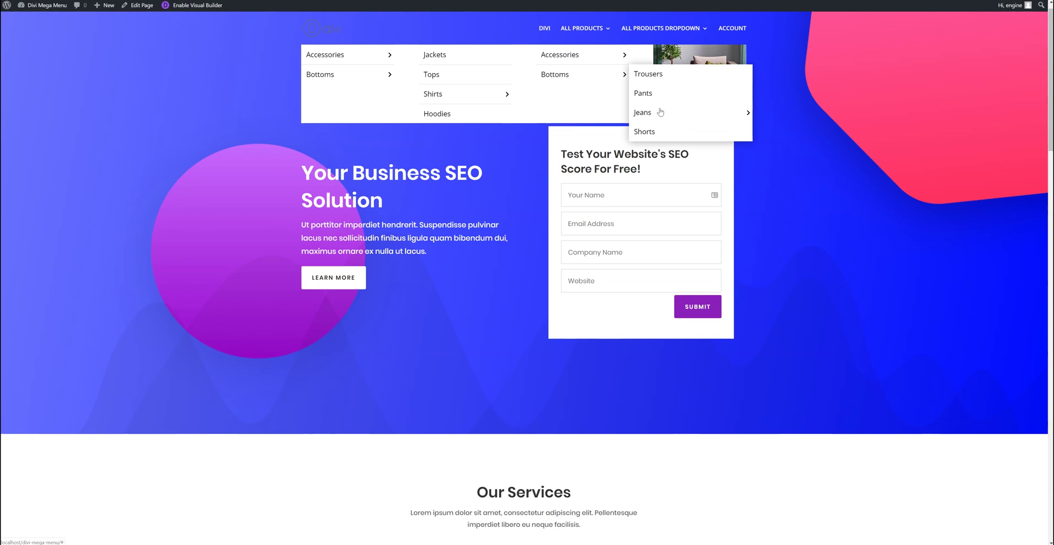
left_click(661, 111)
left_click(636, 76)
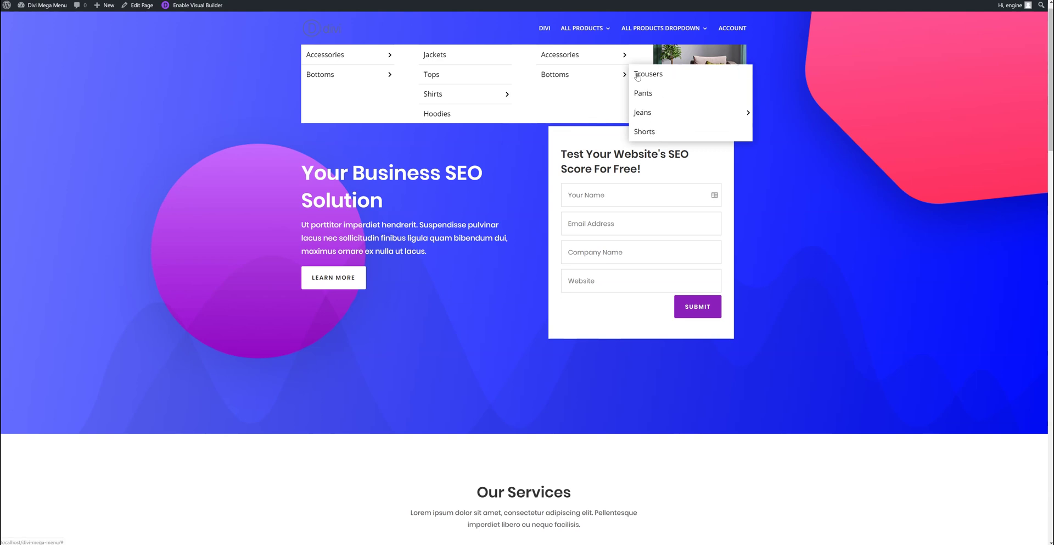
left_click(654, 112)
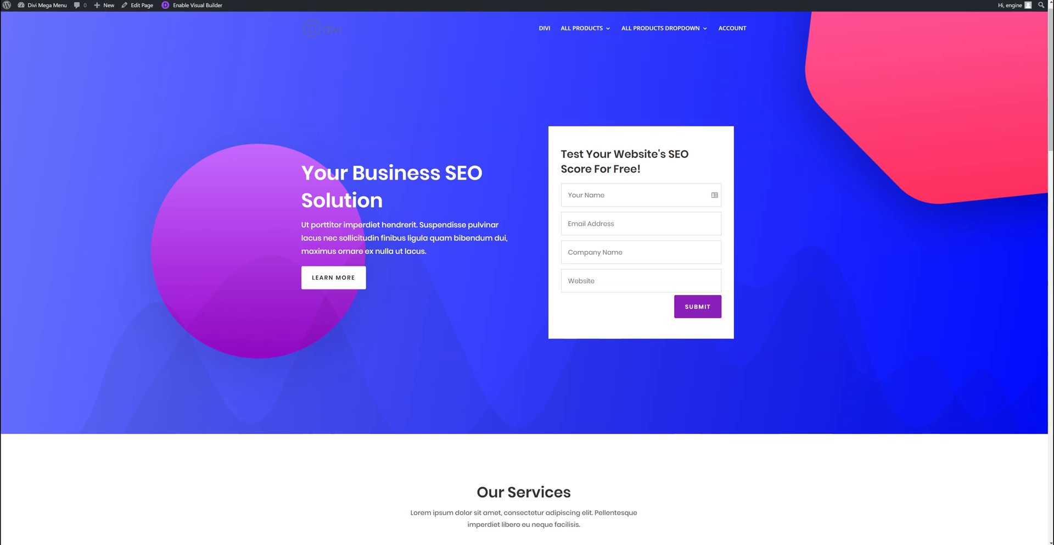
Switch to the mega menu's edit page and open the settings of the first column's Mega Dropdown module
key("ctrl+Tab")
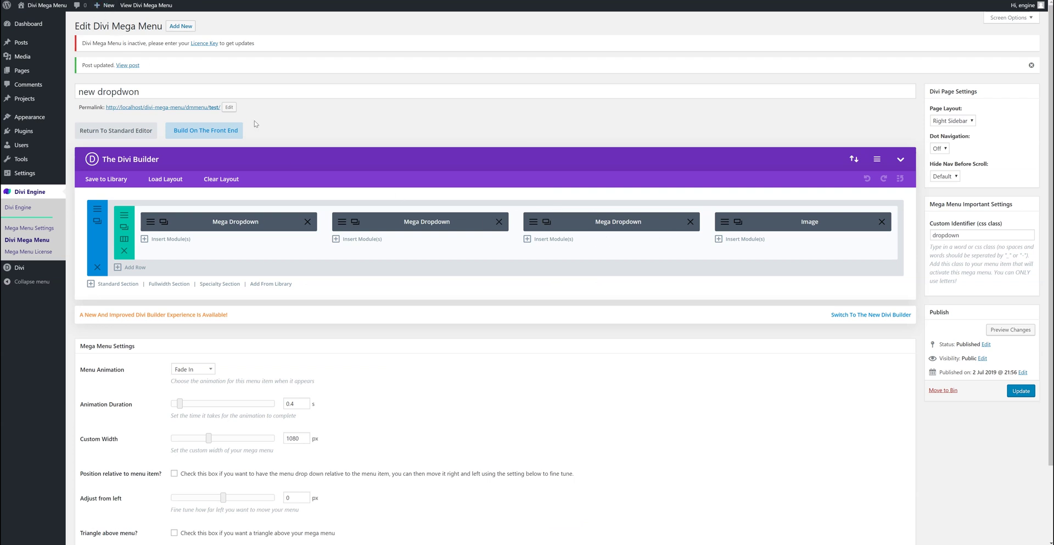
key("ctrl+Tab")
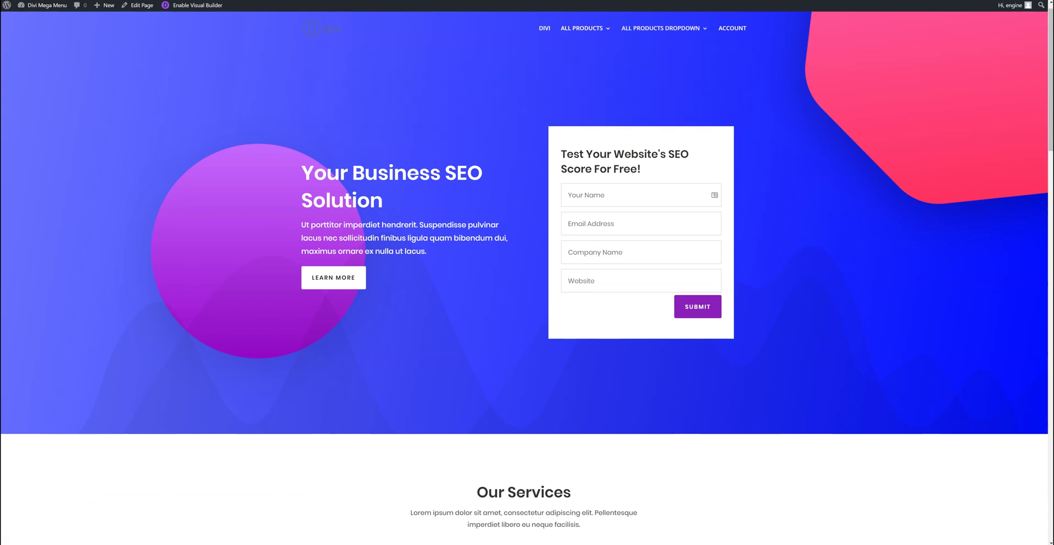
key("ctrl+Tab")
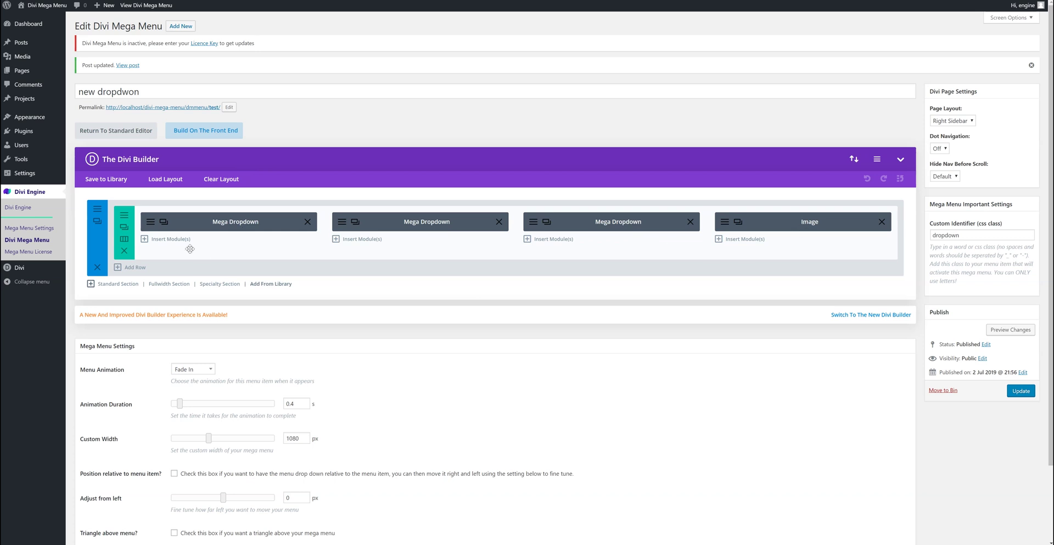
left_click(150, 223)
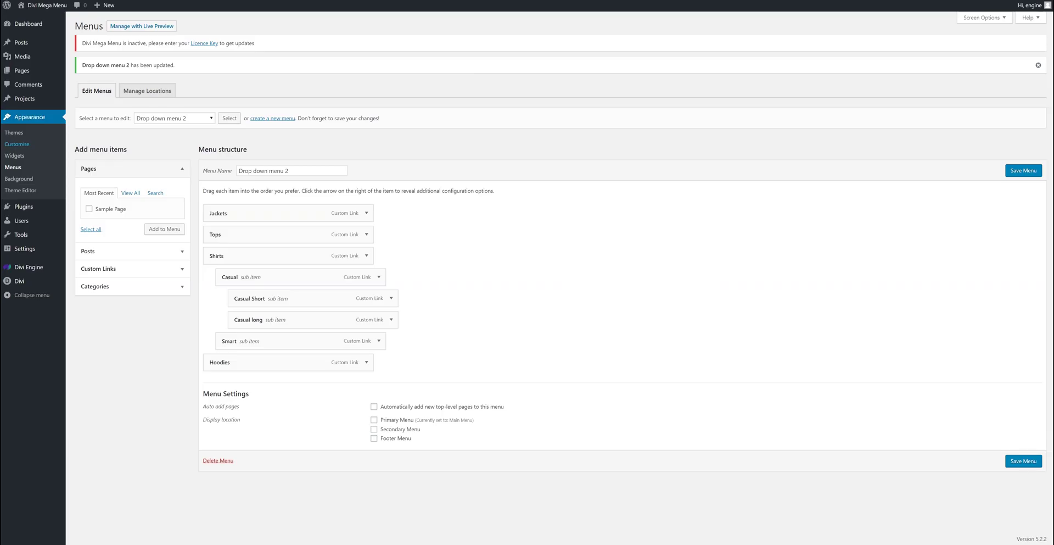
Load the menu named Dropdown menu for editing and review its item structure
left_click(197, 118)
left_click(193, 136)
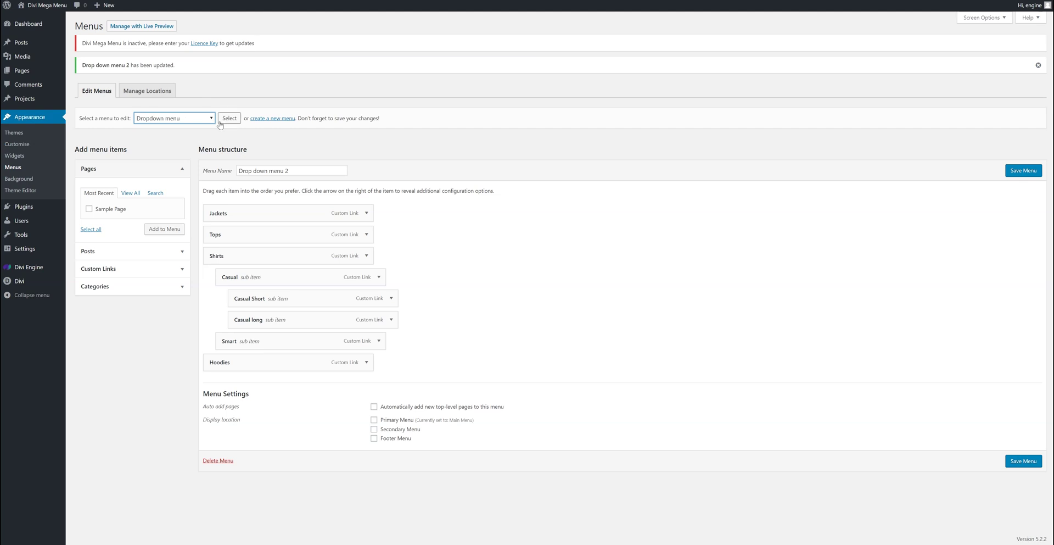
left_click(226, 120)
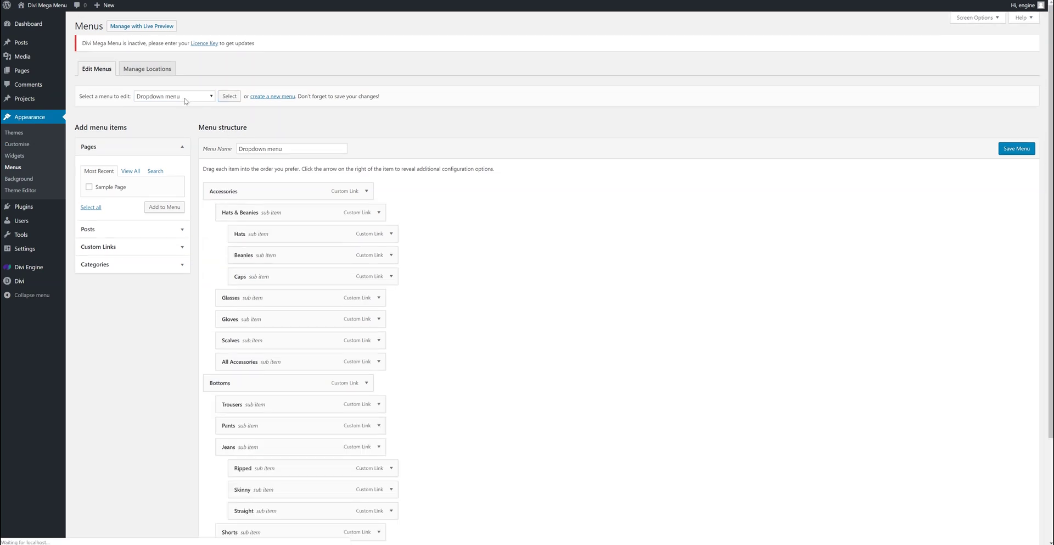
left_click(175, 96)
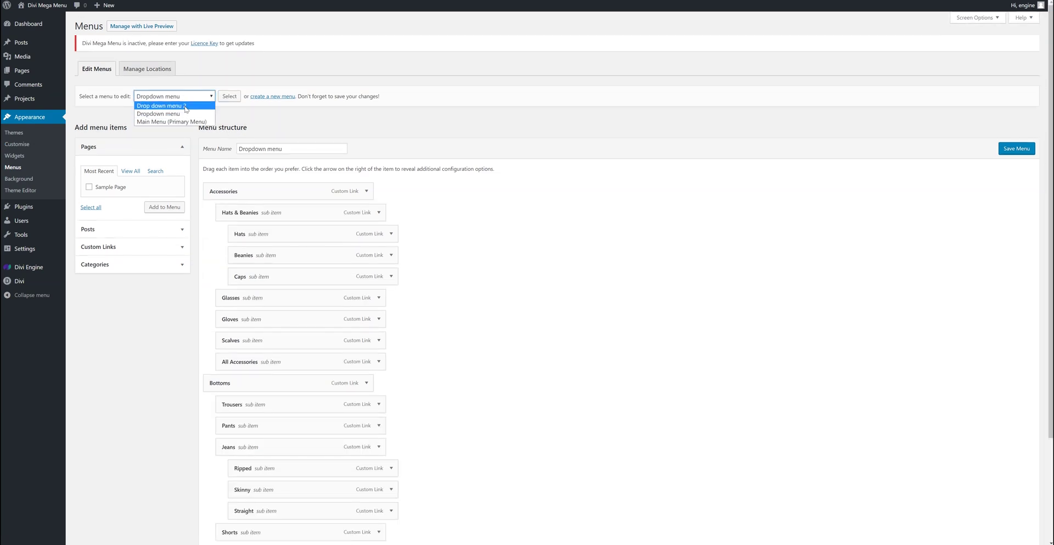
left_click(231, 77)
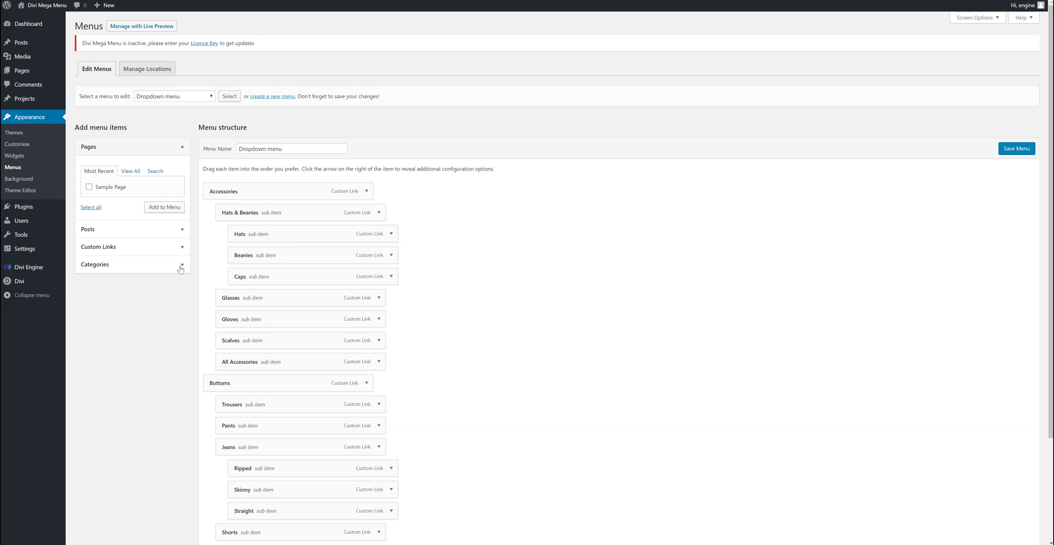
scroll(1035, 125, "down", 1)
scroll(522, 239, "down", 2)
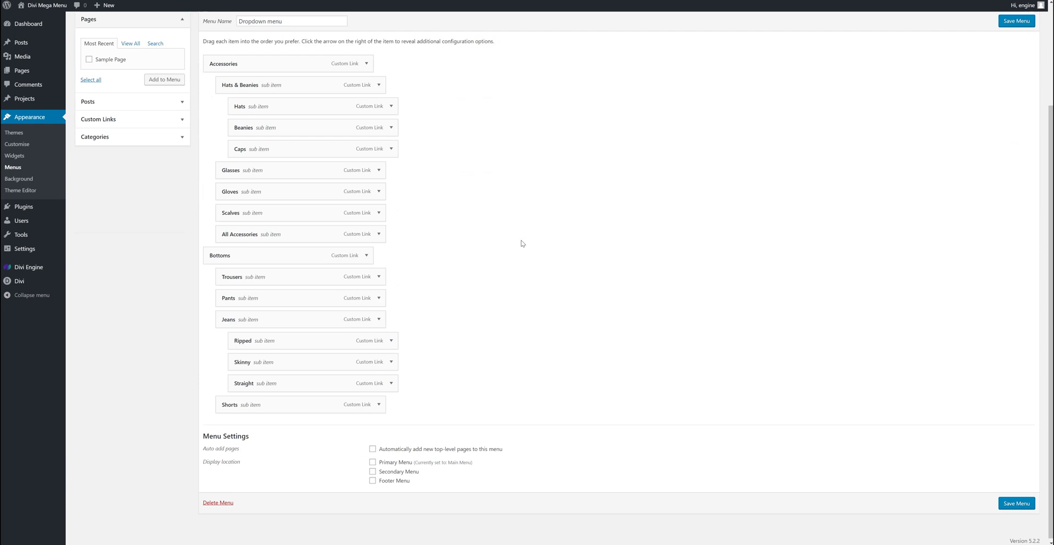
scroll(461, 238, "up", 1)
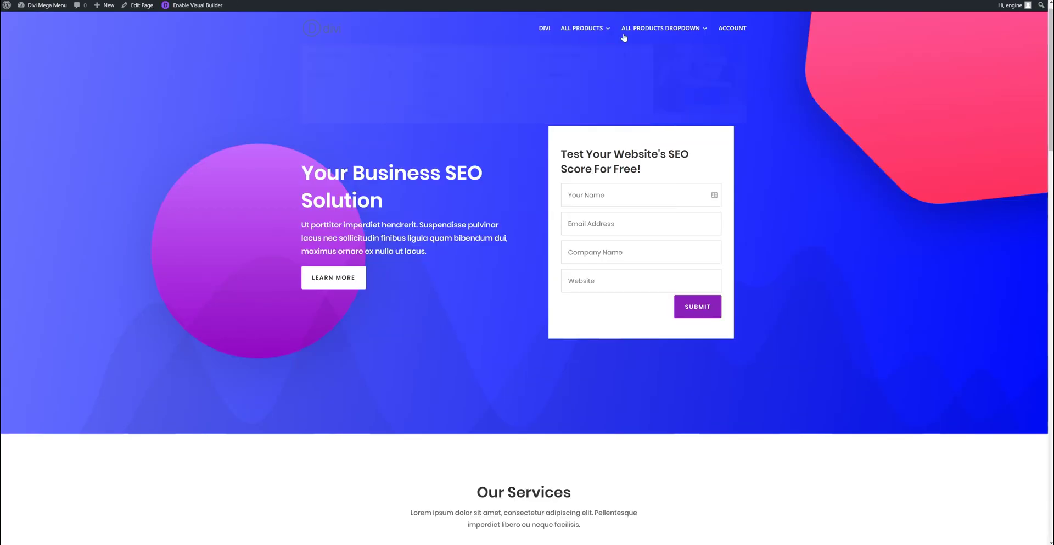
On the live site, view how the Hats & Beanies submenu opens under Accessories in the first column
mouse_move(624, 31)
mouse_move(341, 57)
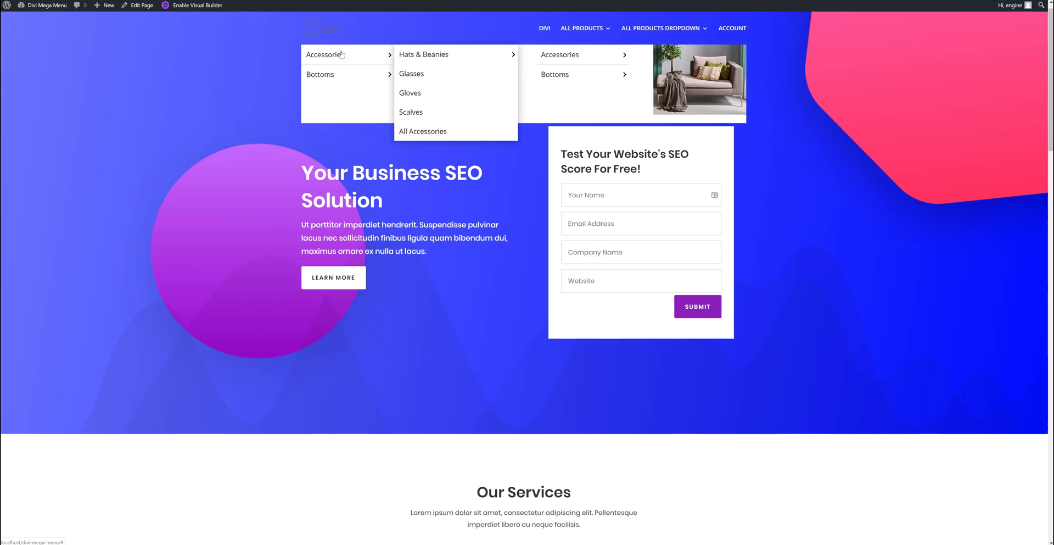
left_click(433, 54)
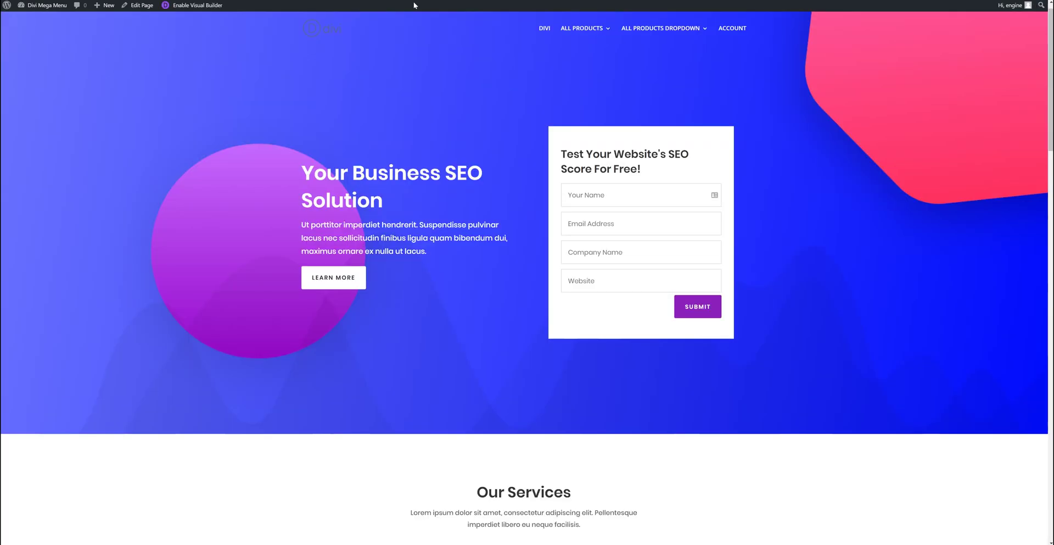
Compare how the Casual submenu under Shirts opens with how Hats & Beanies opens under Accessories
mouse_move(635, 31)
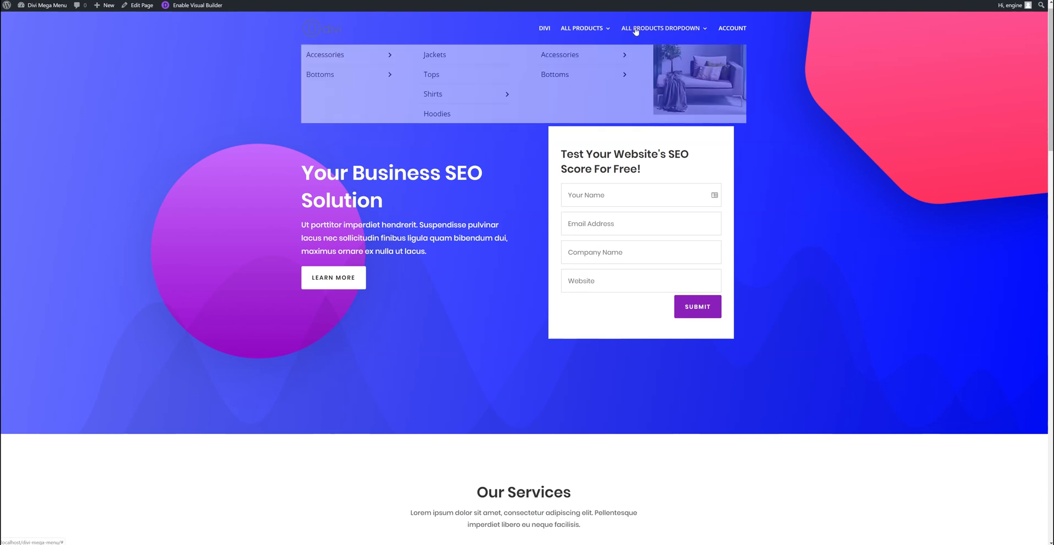
mouse_move(431, 94)
mouse_move(549, 98)
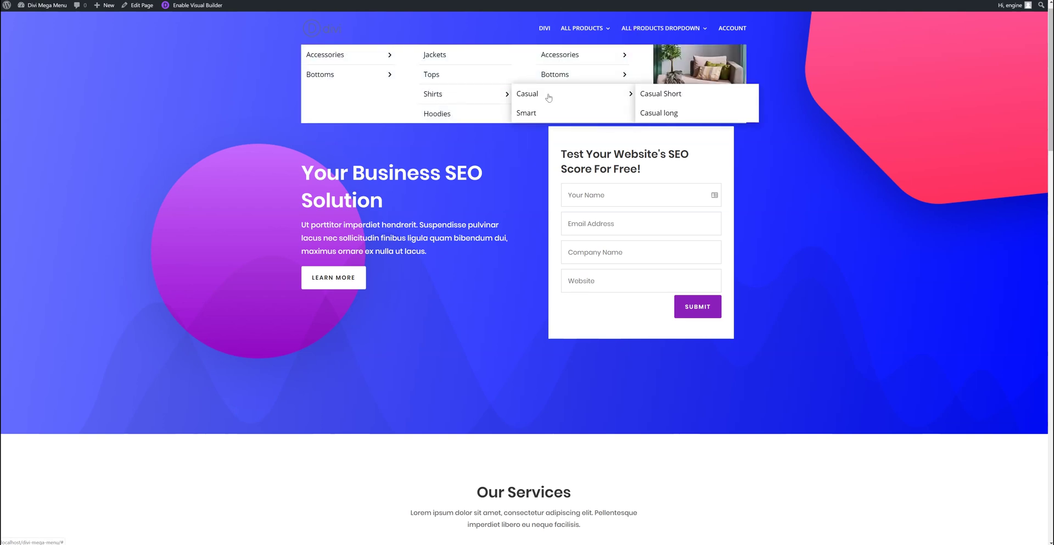
mouse_move(366, 60)
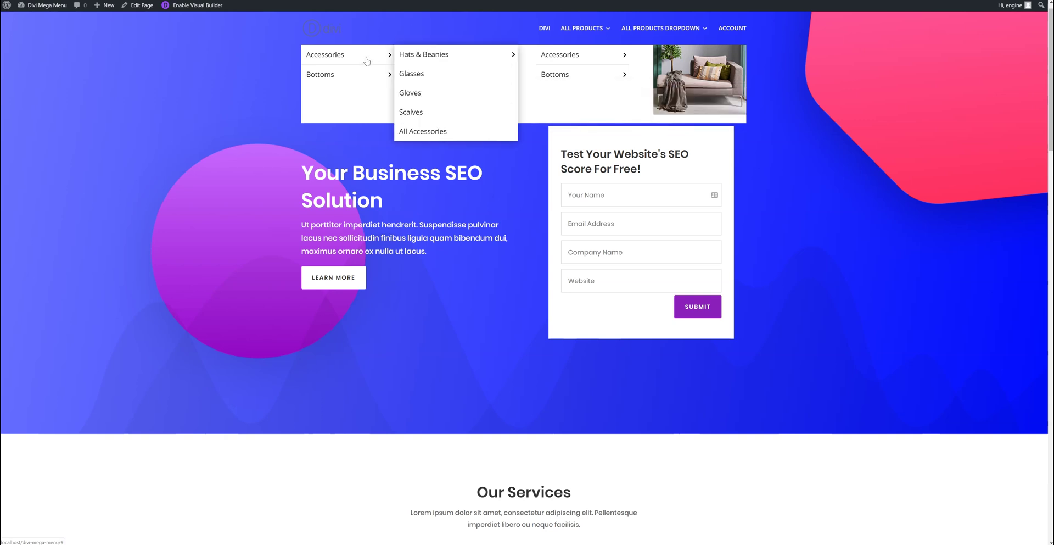
left_click(423, 55)
left_click(404, 56)
left_click(404, 56)
left_click(404, 56)
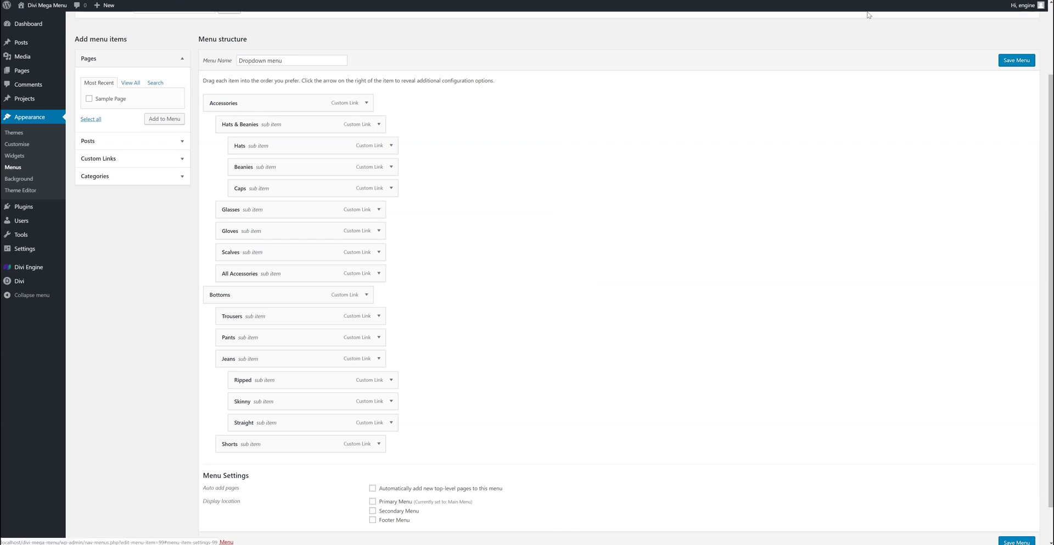
Back on the Menus page, check the CSS Classes option among the advanced menu properties in the screen options
scroll(973, 27, "up", 2)
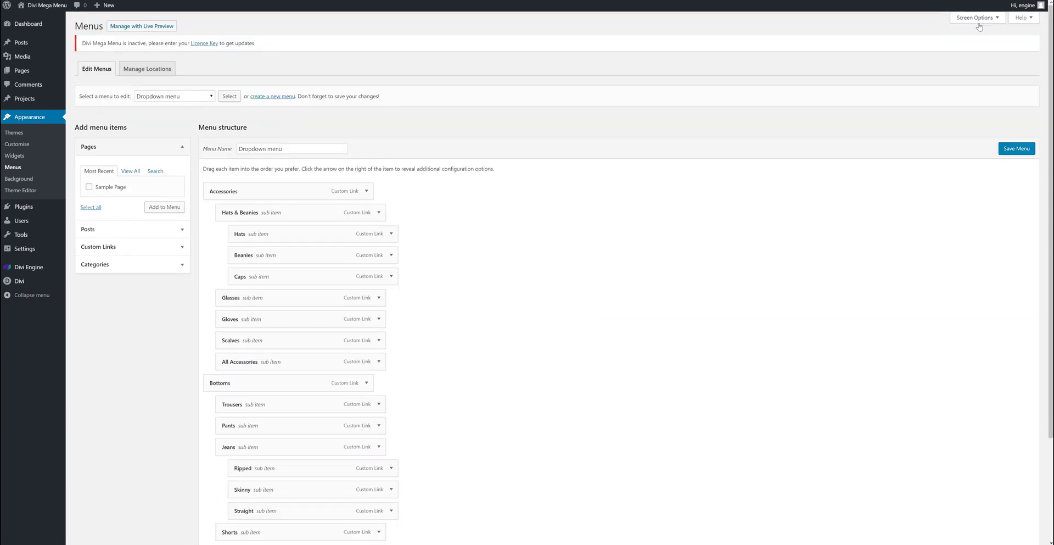
left_click(974, 22)
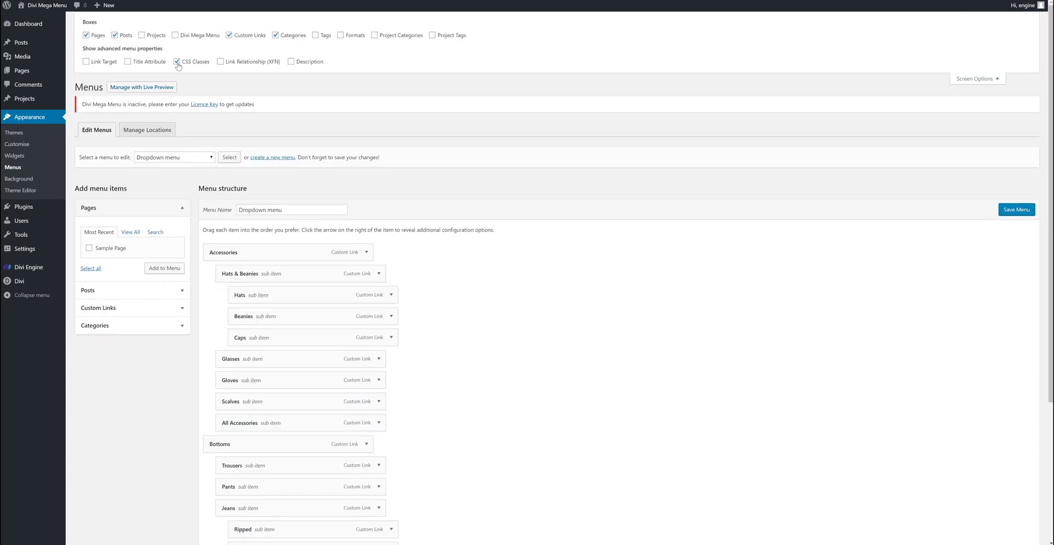
scroll(307, 187, "down", 2)
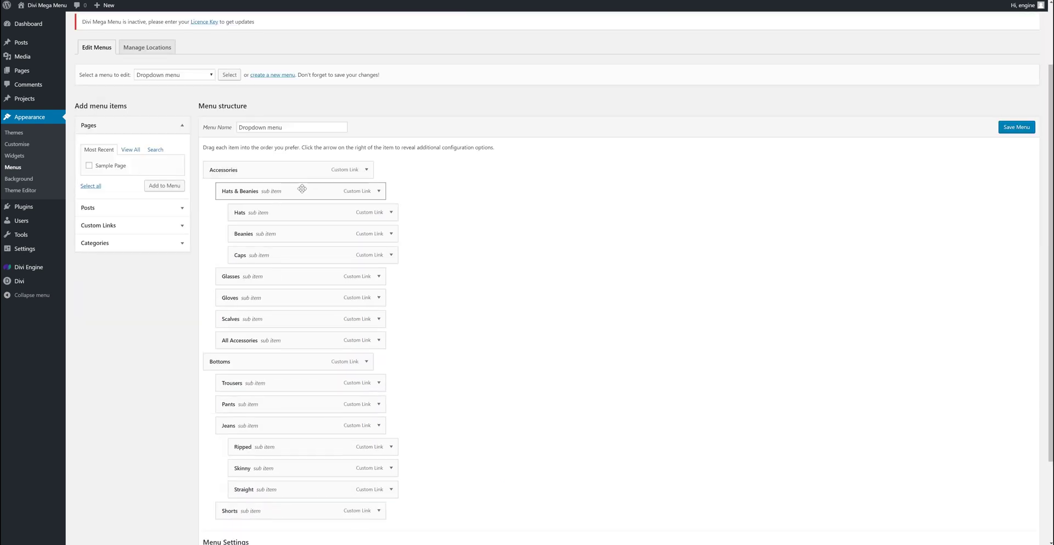
Remove the dmm-overlay CSS class from the Hats & Beanies item and save the menu
left_click(379, 192)
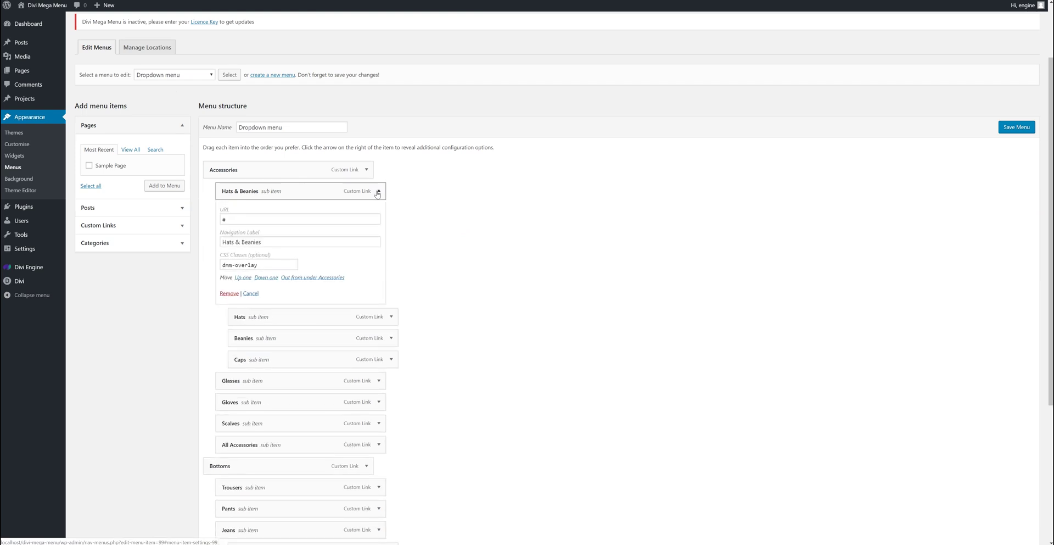
left_click_drag(259, 265, 216, 265)
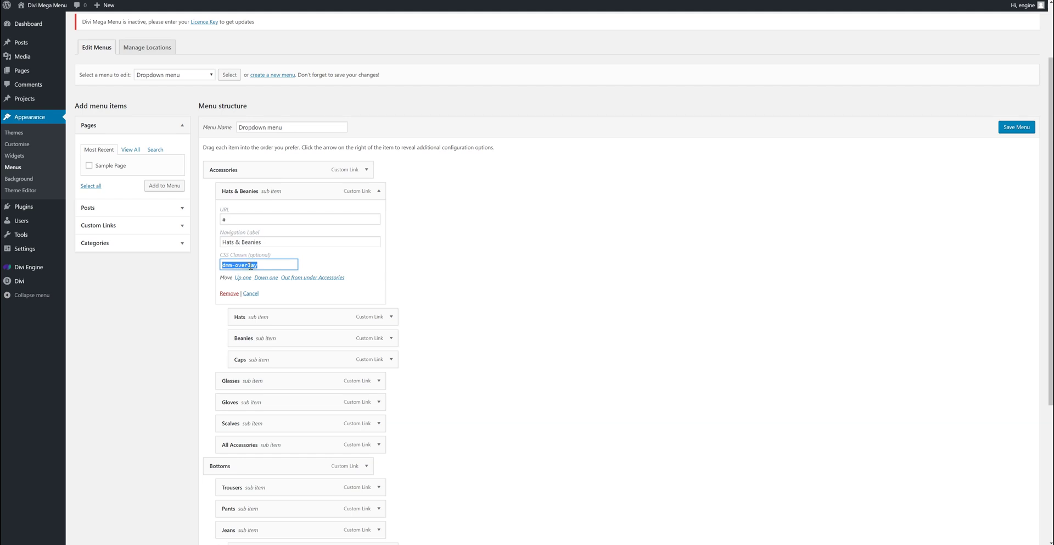
key("ctrl+x")
left_click(1022, 133)
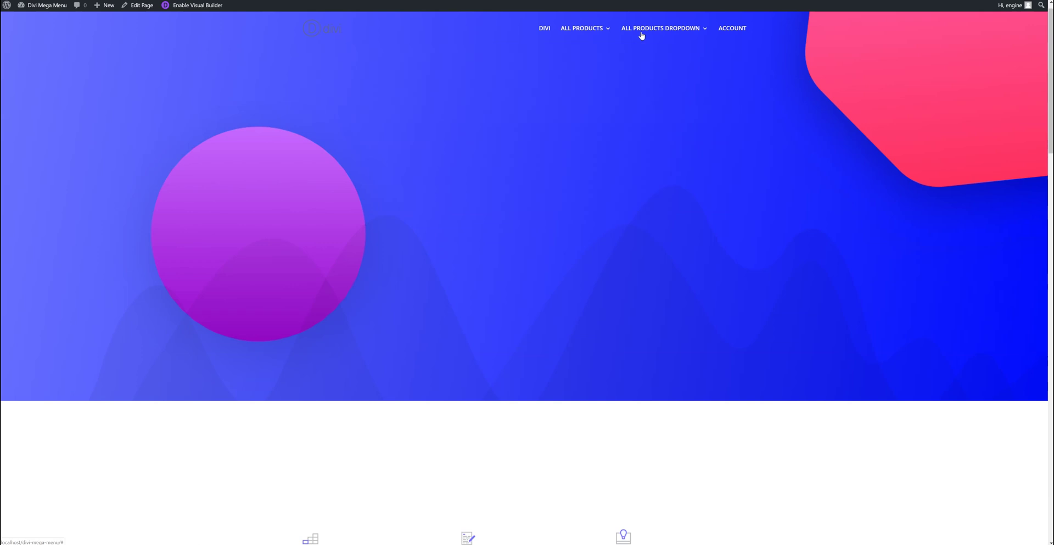
Check on the reloaded live site how Hats & Beanies opens under Accessories in the All Products Dropdown menu
mouse_move(643, 31)
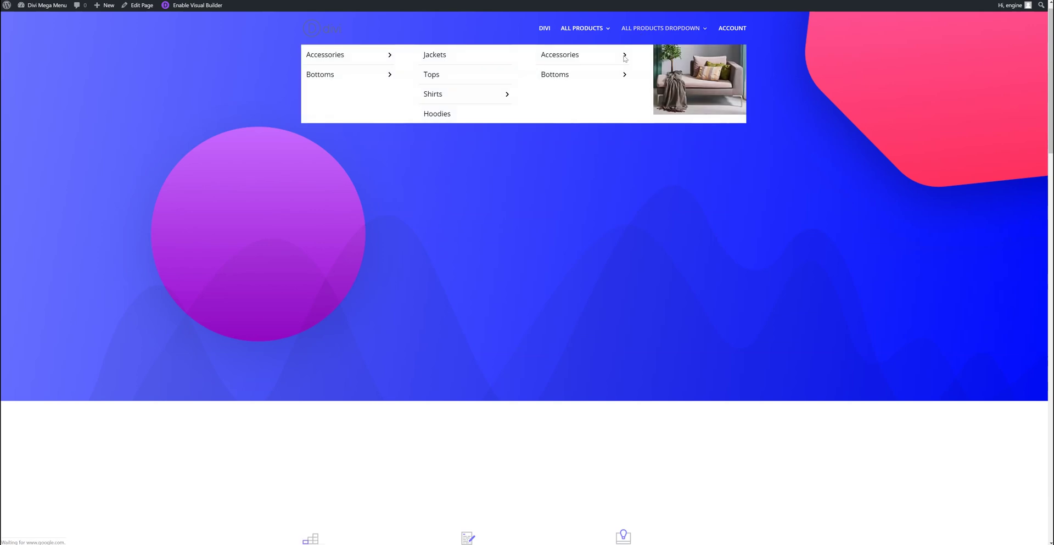
mouse_move(341, 57)
mouse_move(430, 63)
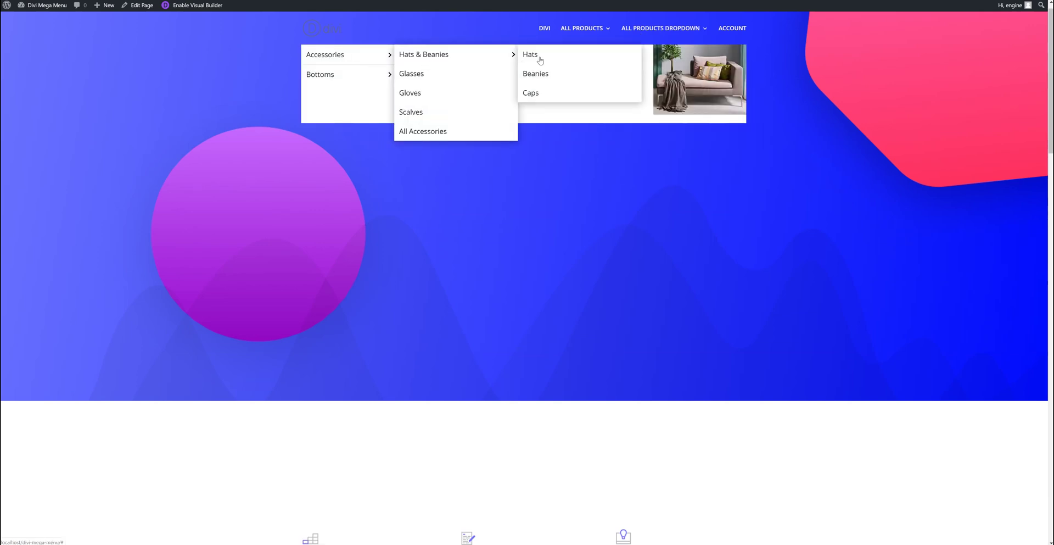
Back on the Menus page, add the dmm-overlay CSS class to the Hats & Beanies item and save the menu
key("ctrl+shift+Tab")
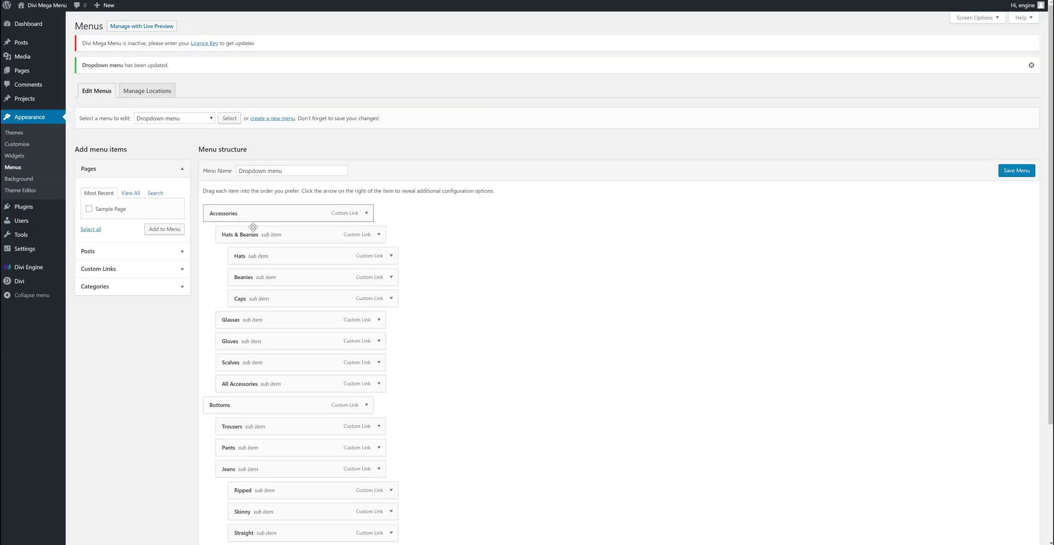
left_click(379, 234)
left_click(258, 308)
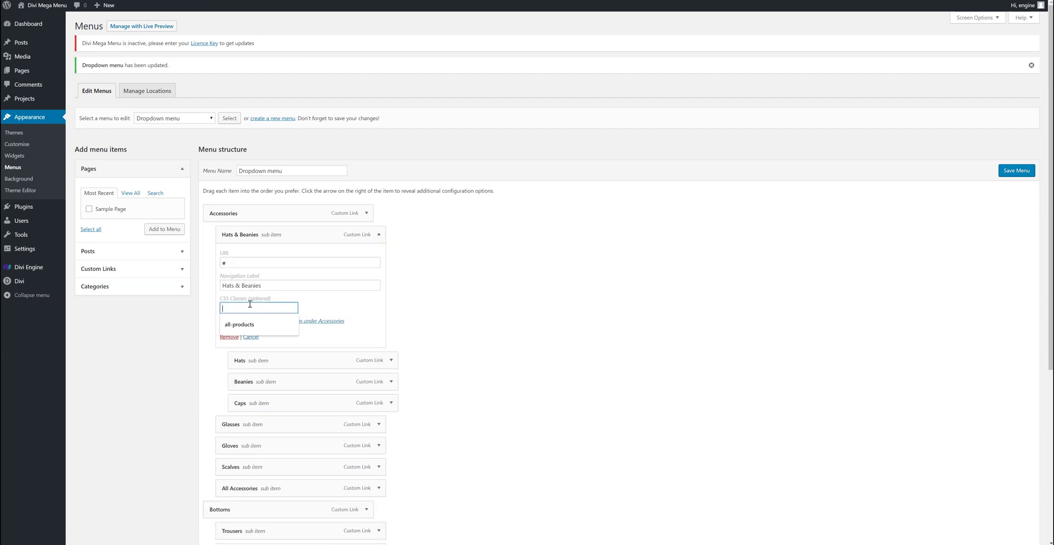
left_click(242, 320)
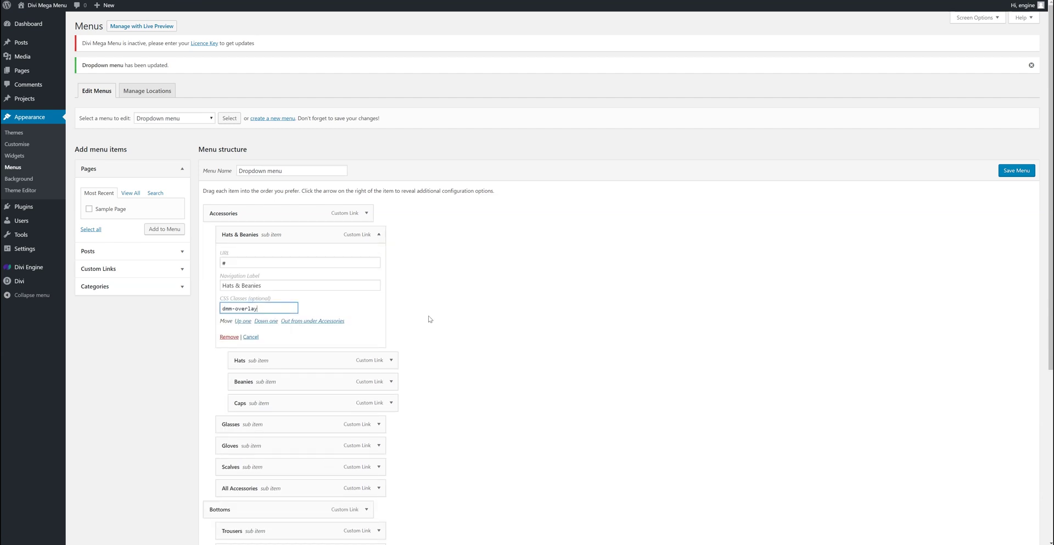
left_click(1011, 173)
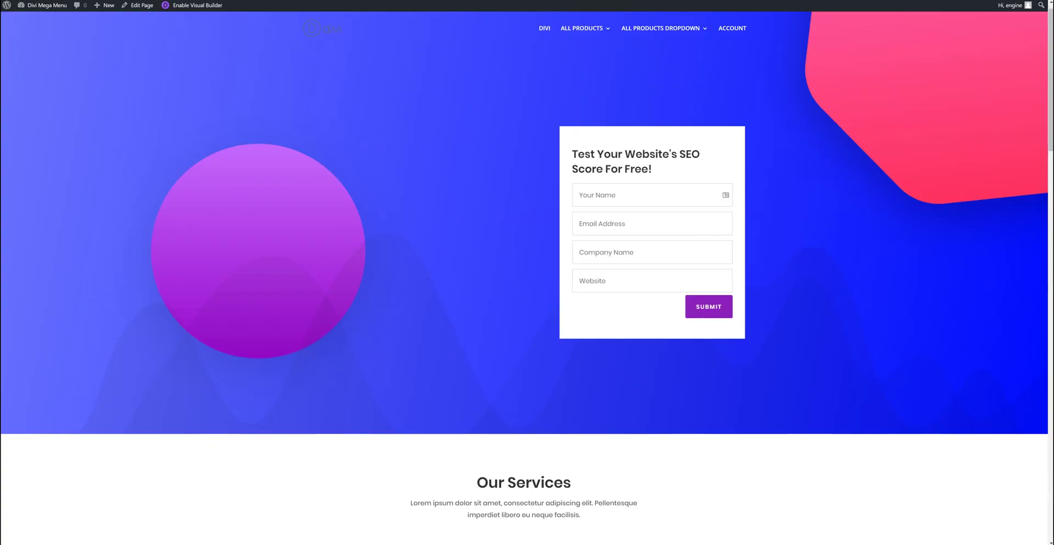
Reload the live site and test opening and closing the Hats & Beanies overlay under Accessories in All Products Dropdown
right_click(264, 66)
left_click(292, 88)
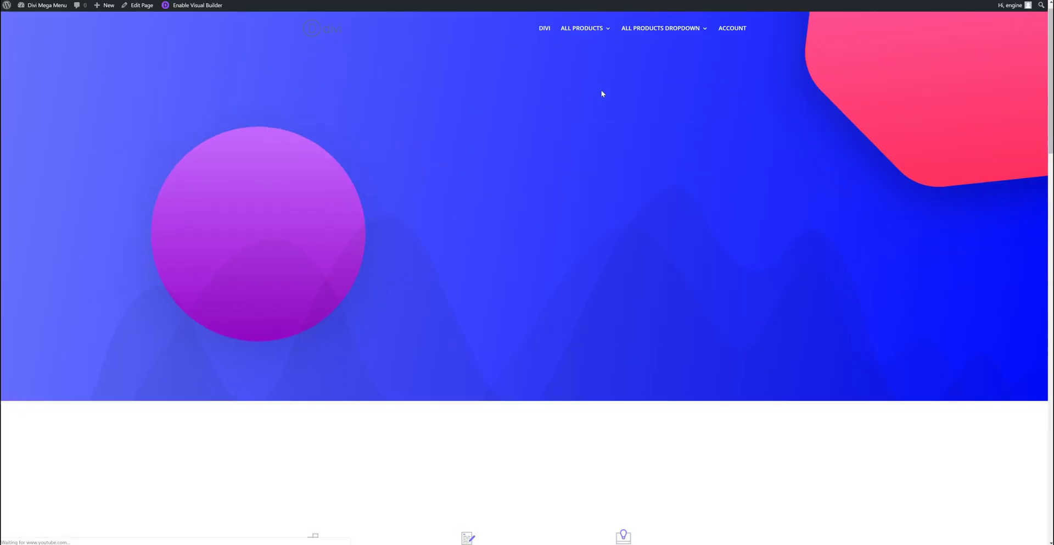
mouse_move(677, 33)
mouse_move(340, 61)
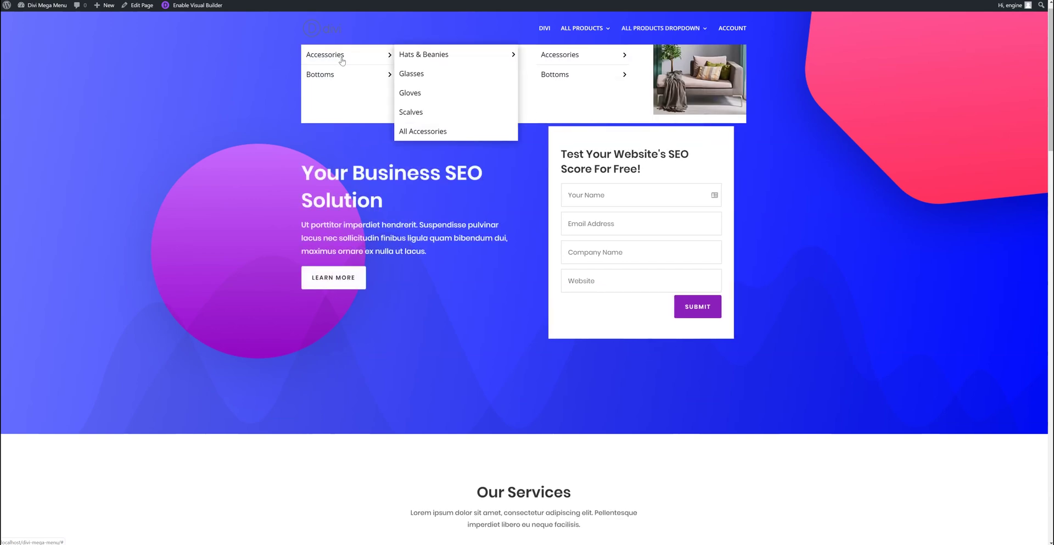
left_click(415, 60)
left_click(402, 57)
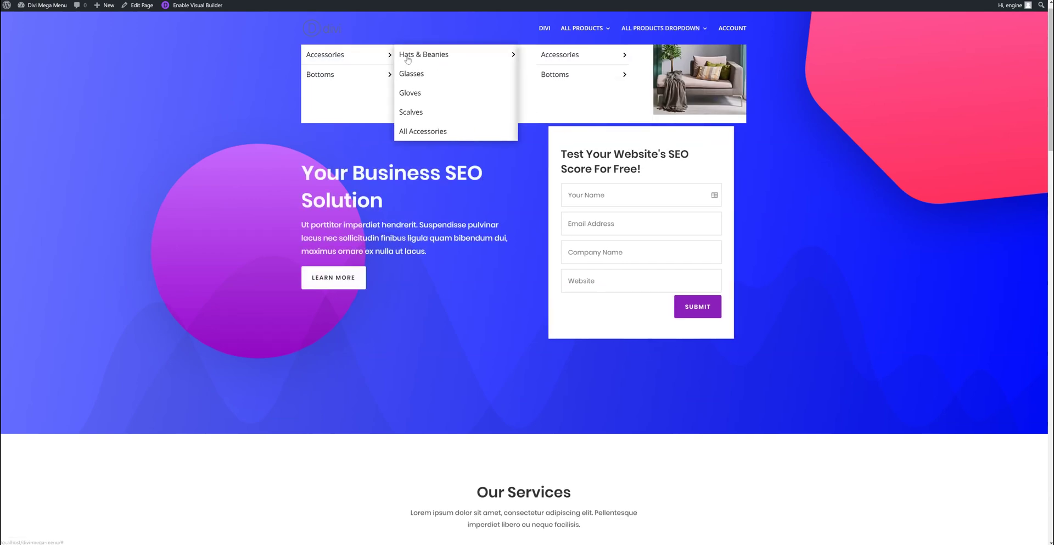
left_click(405, 58)
left_click(405, 58)
left_click(405, 58)
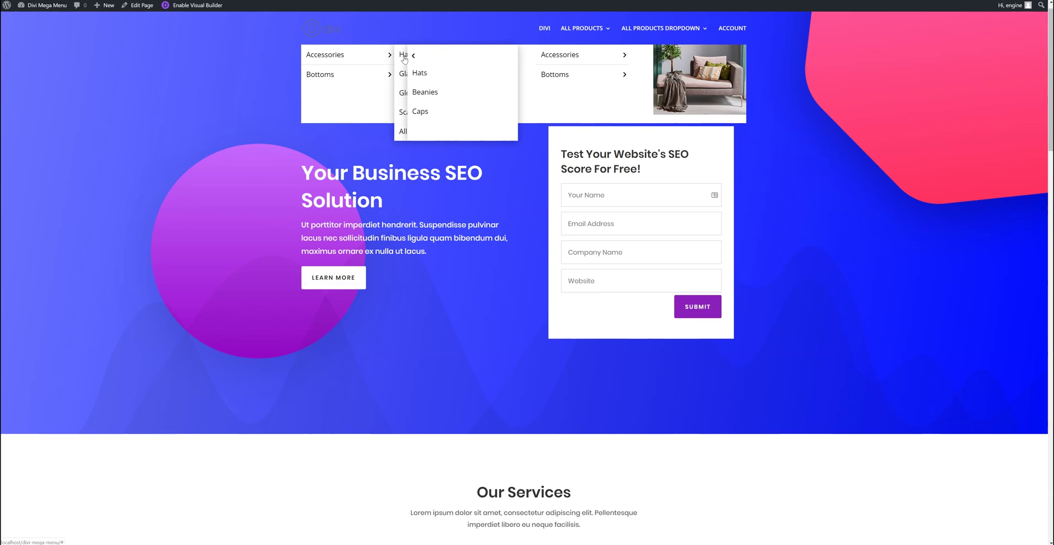
left_click(404, 58)
left_click(404, 58)
left_click(404, 59)
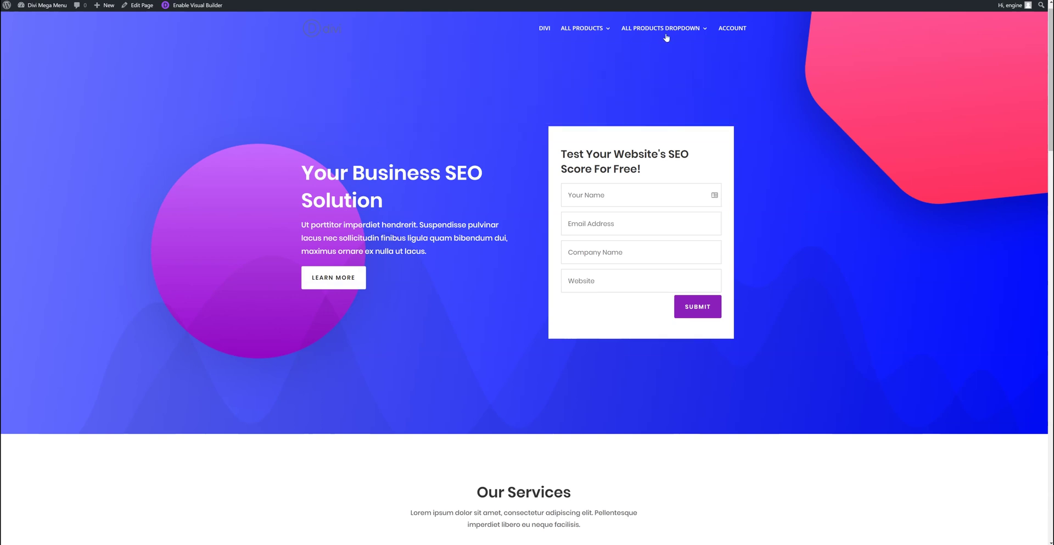
mouse_move(666, 38)
mouse_move(608, 64)
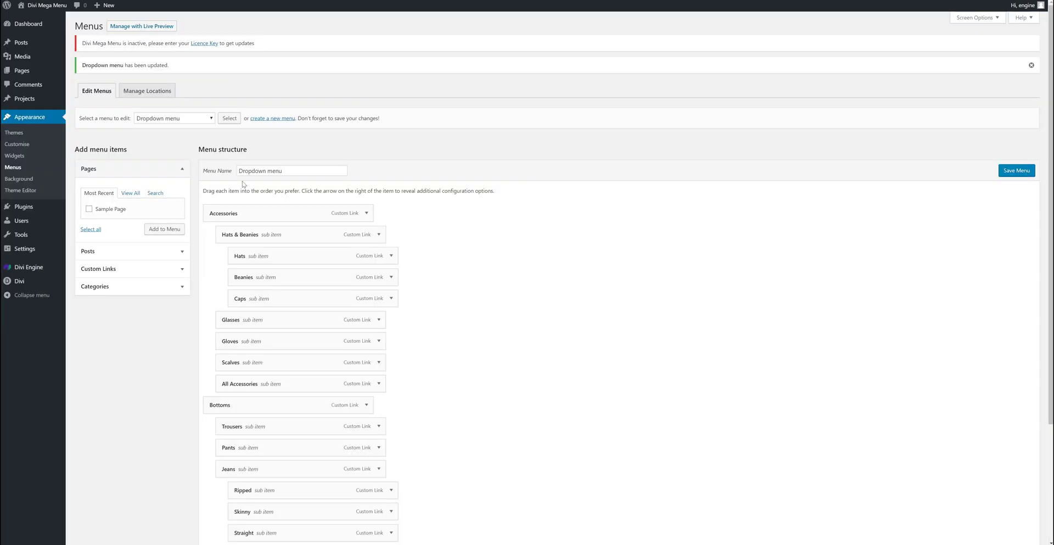
Select Dropdown menu as the menu to edit on the Menus page and load it
left_click(170, 119)
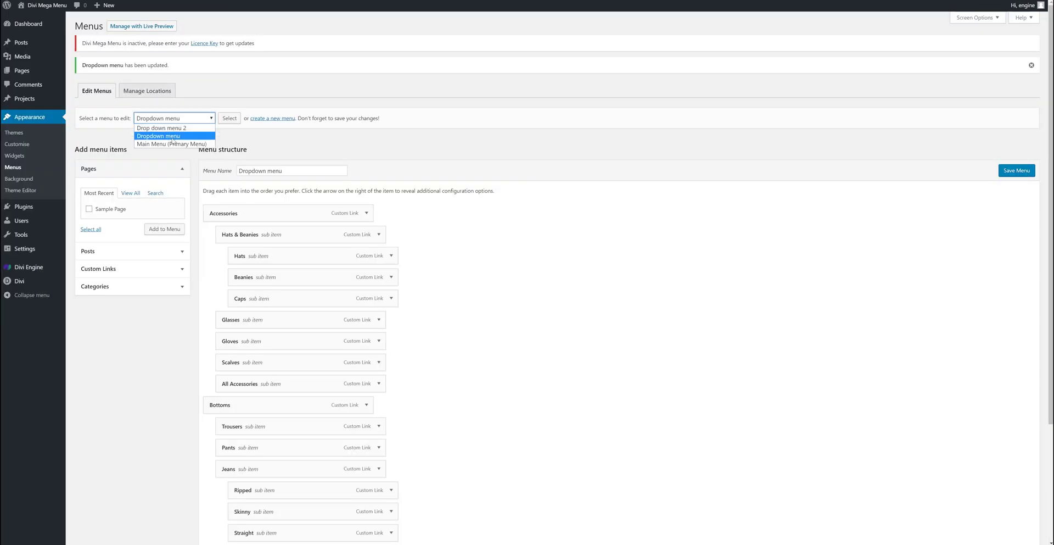
left_click(165, 137)
left_click(229, 120)
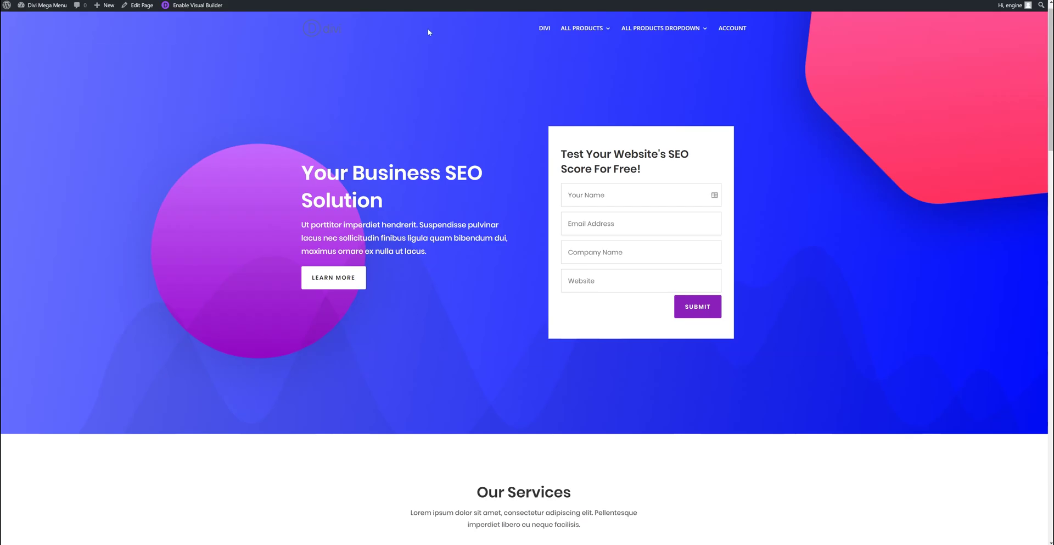
mouse_move(679, 30)
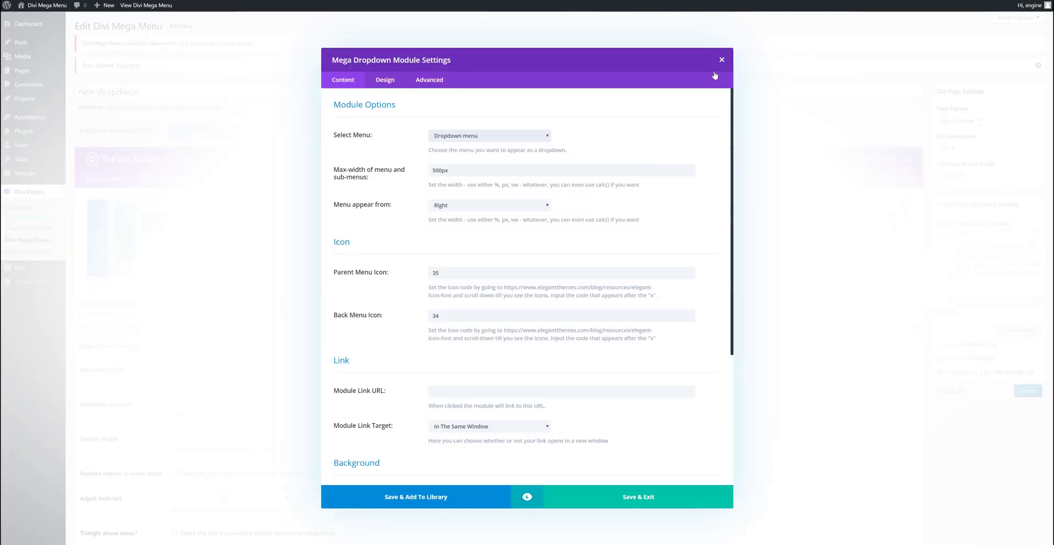
Examine the first Mega Dropdown module's maximum width setting and compare it with the Accessories submenu on the live site
left_click(721, 59)
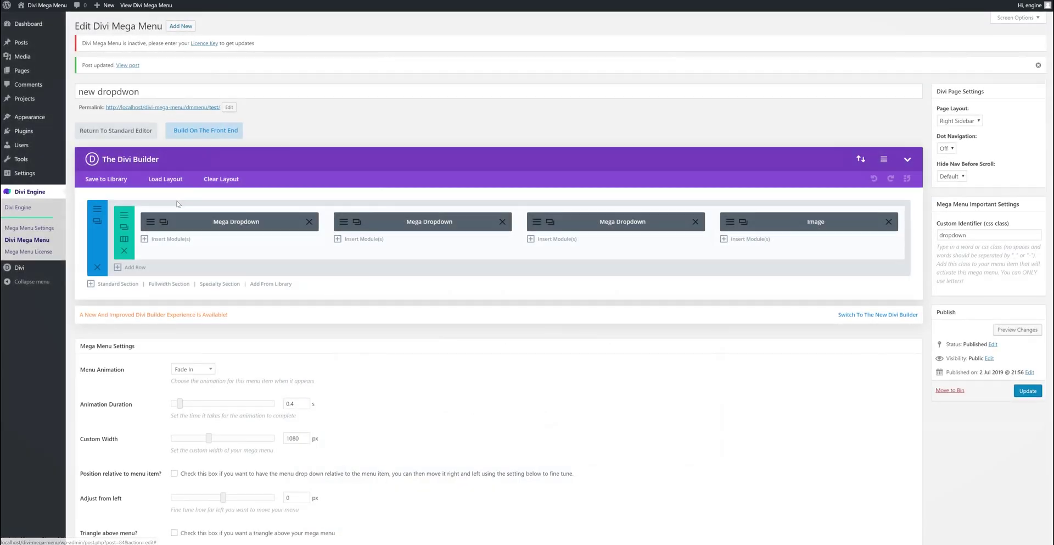
left_click(150, 225)
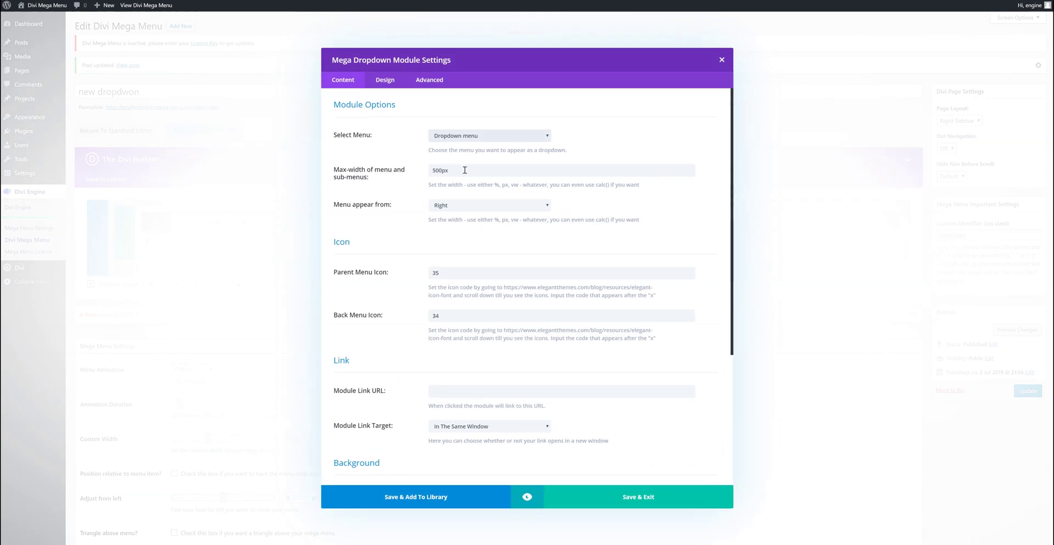
left_click_drag(467, 169, 426, 177)
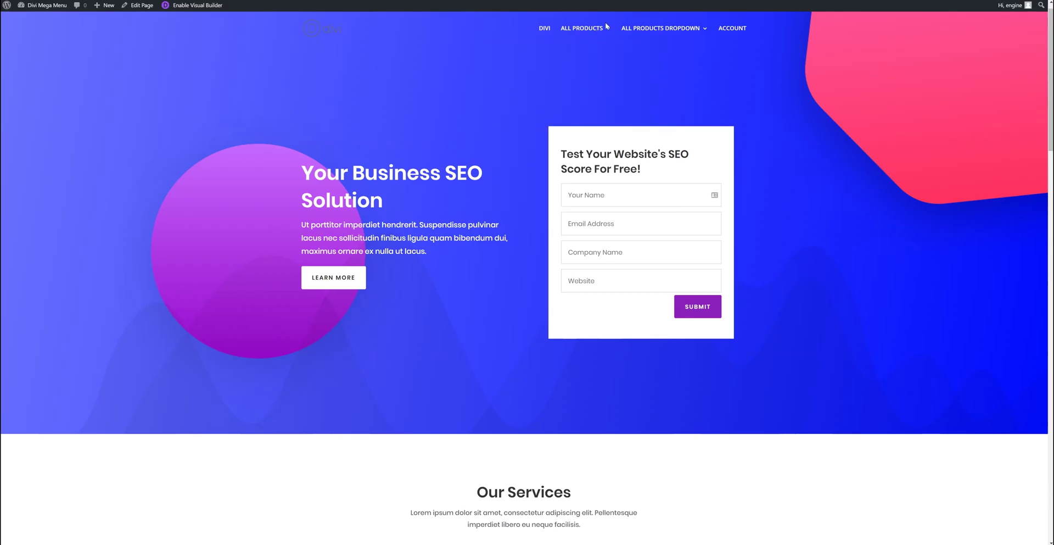
mouse_move(605, 25)
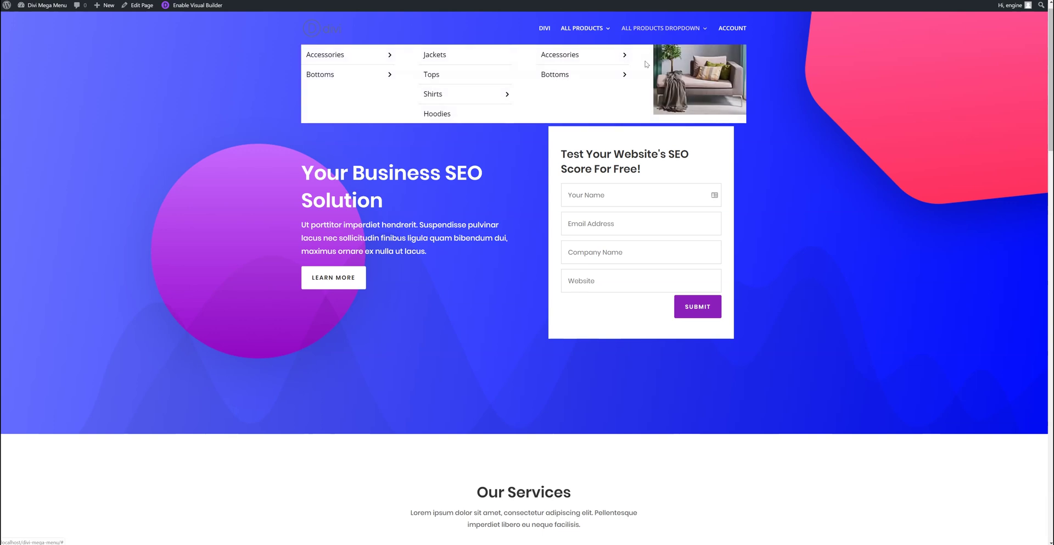
mouse_move(355, 54)
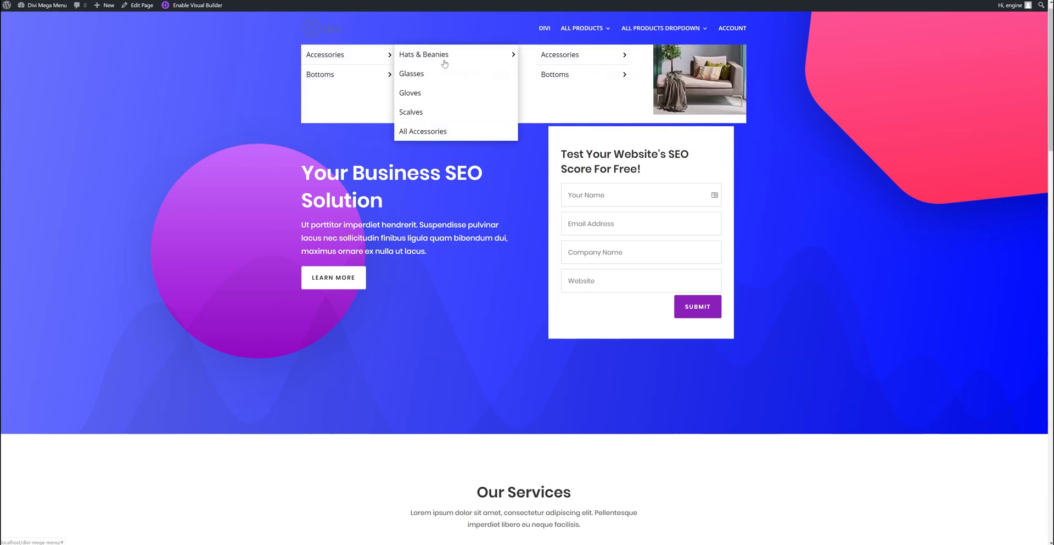
left_click(430, 59)
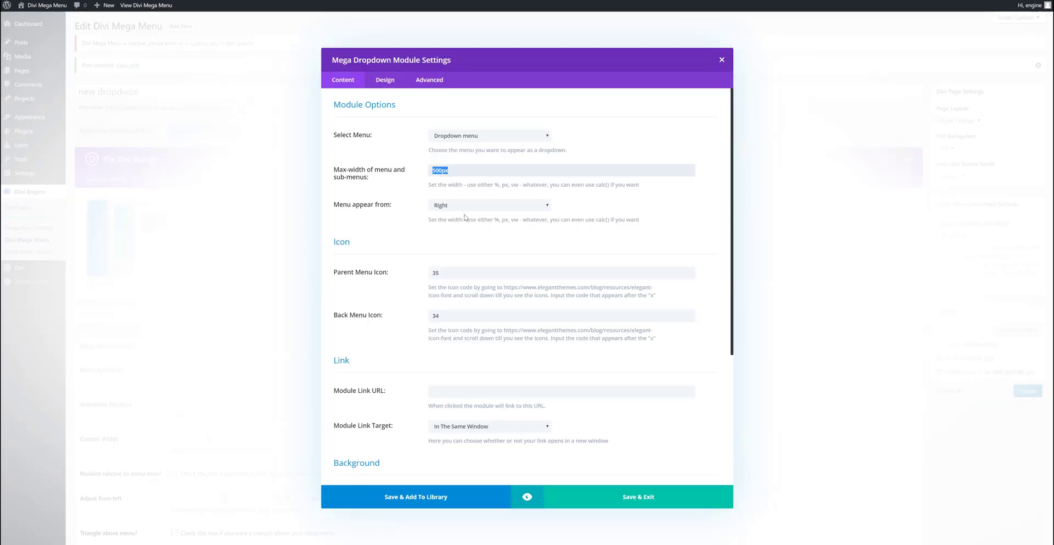
Review the Menu appear from options of the first Mega Dropdown module, keep Right, and save the module
left_click(432, 206)
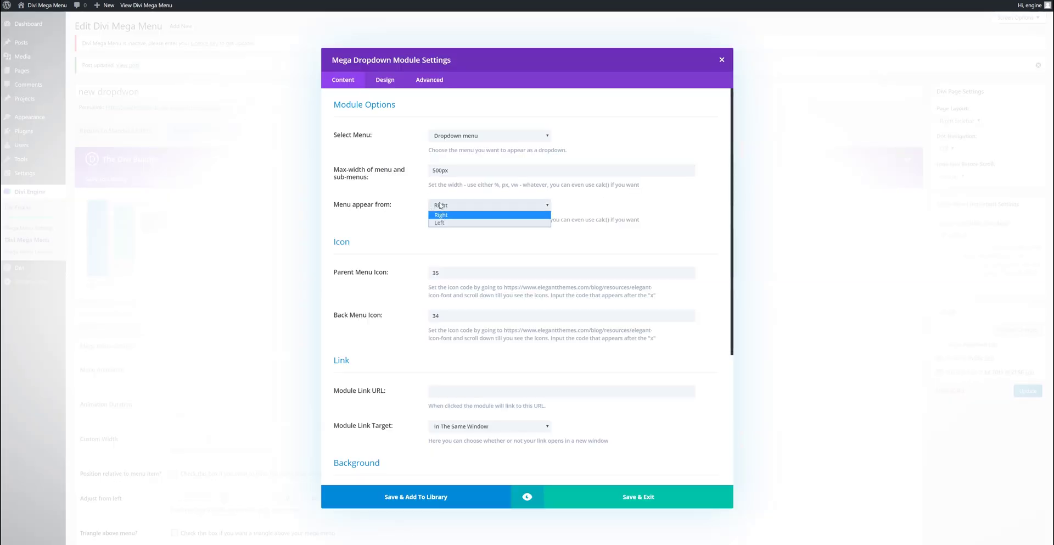
left_click(441, 206)
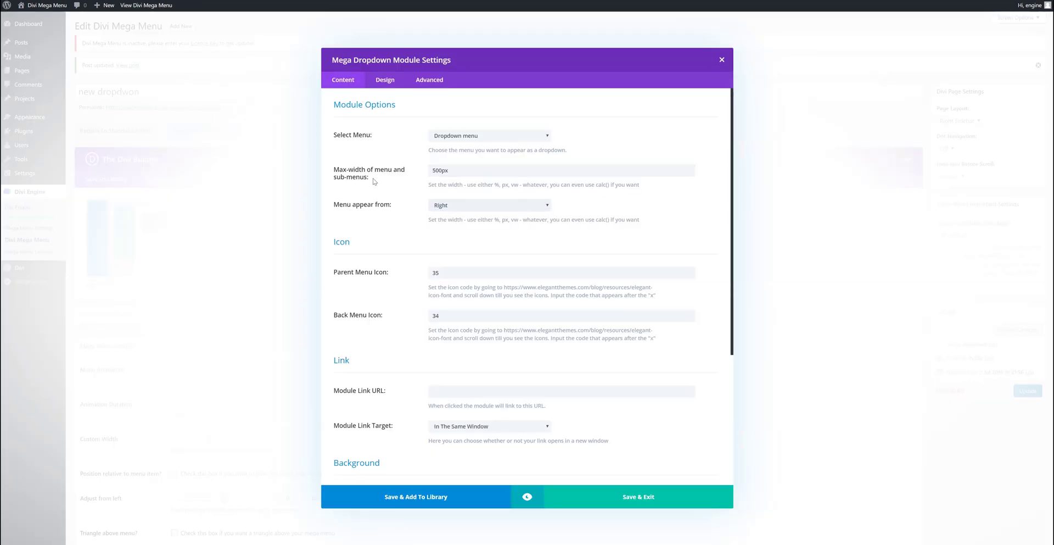
left_click(595, 497)
Set the second Mega Dropdown module's menu to appear from the Left, save the module and update the mega menu
left_click(341, 225)
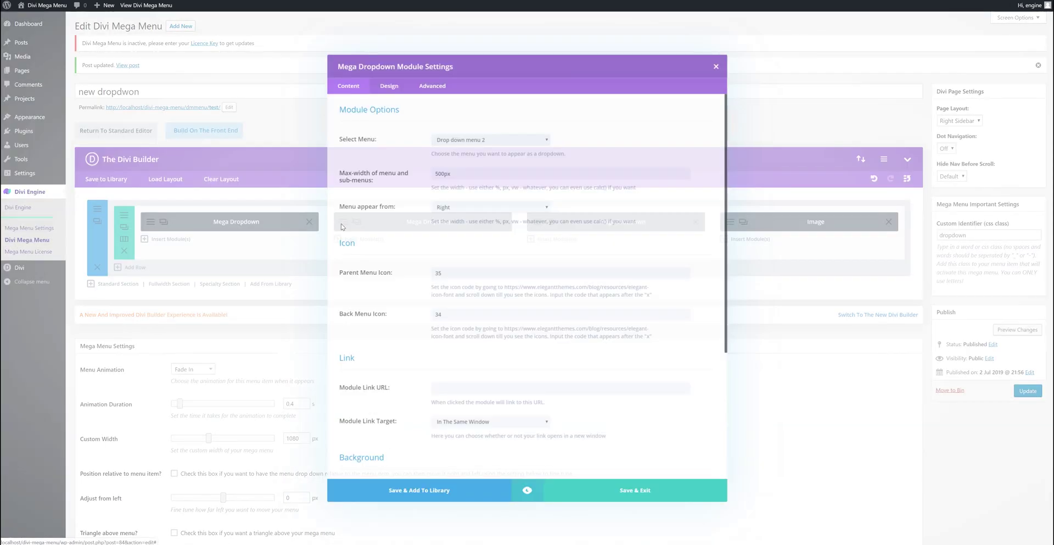
left_click(453, 208)
left_click(454, 220)
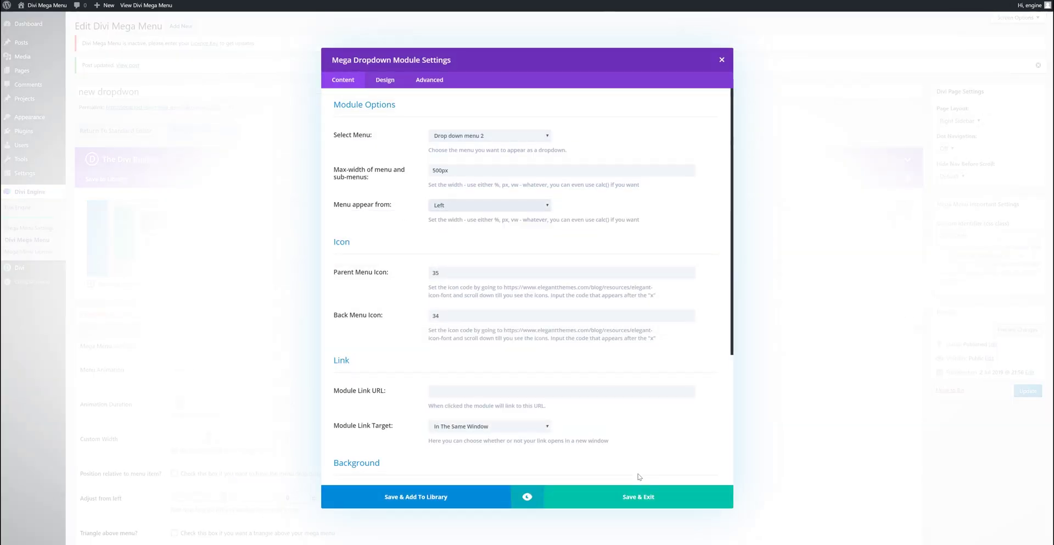
left_click(652, 495)
left_click(1023, 395)
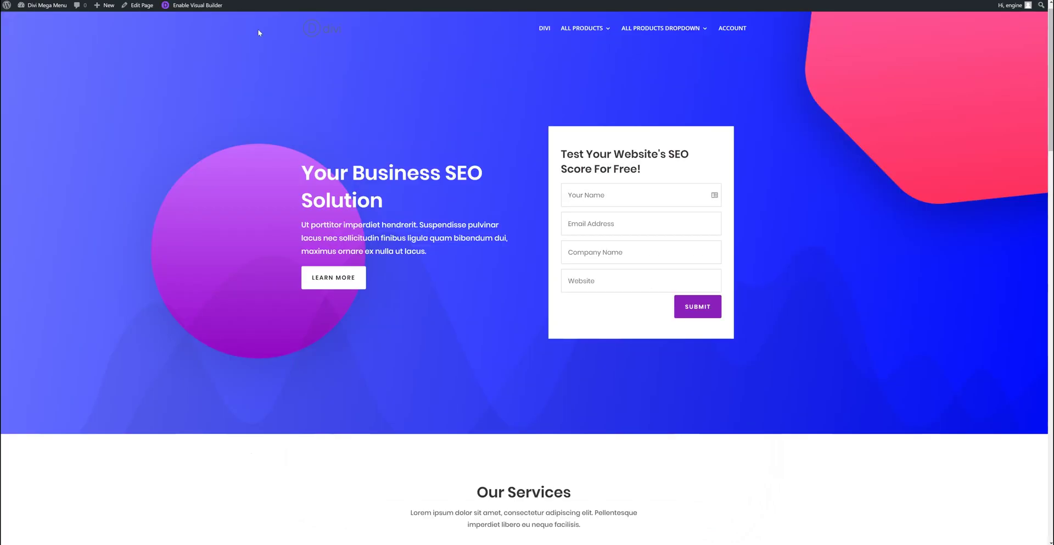
Reload the live site and compare the opening direction of the Shirts submenu with that of the Bottoms submenu
right_click(365, 80)
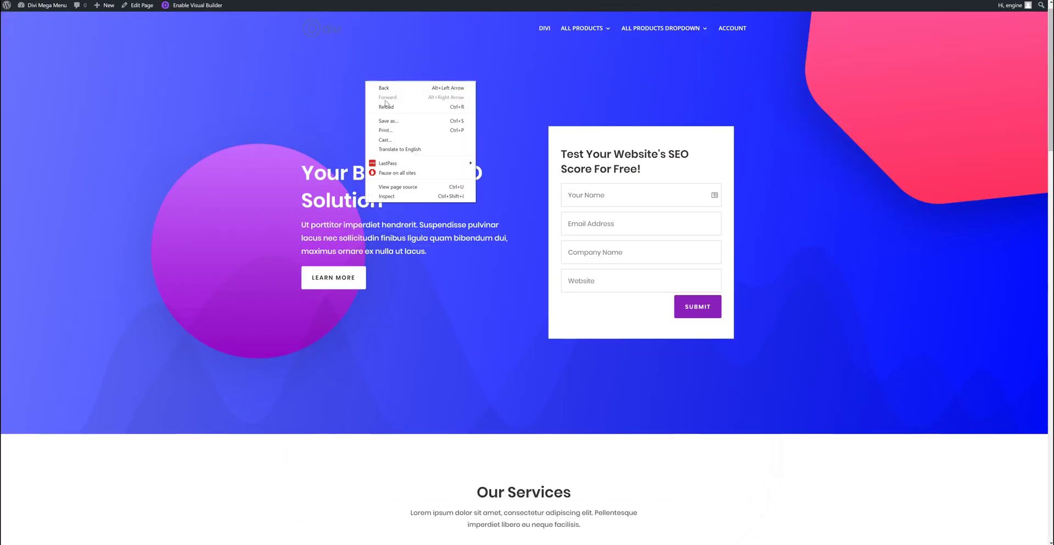
left_click(379, 106)
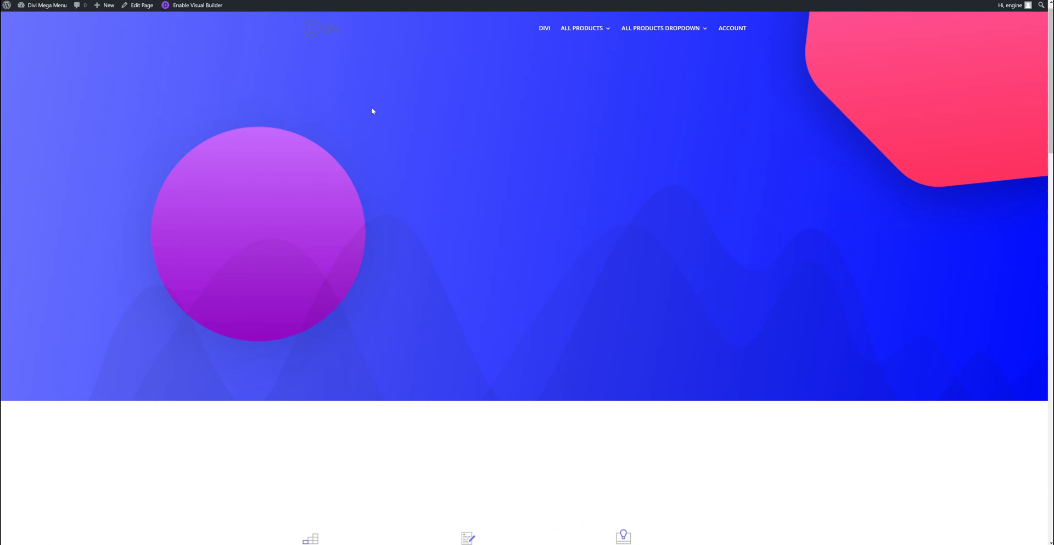
mouse_move(665, 28)
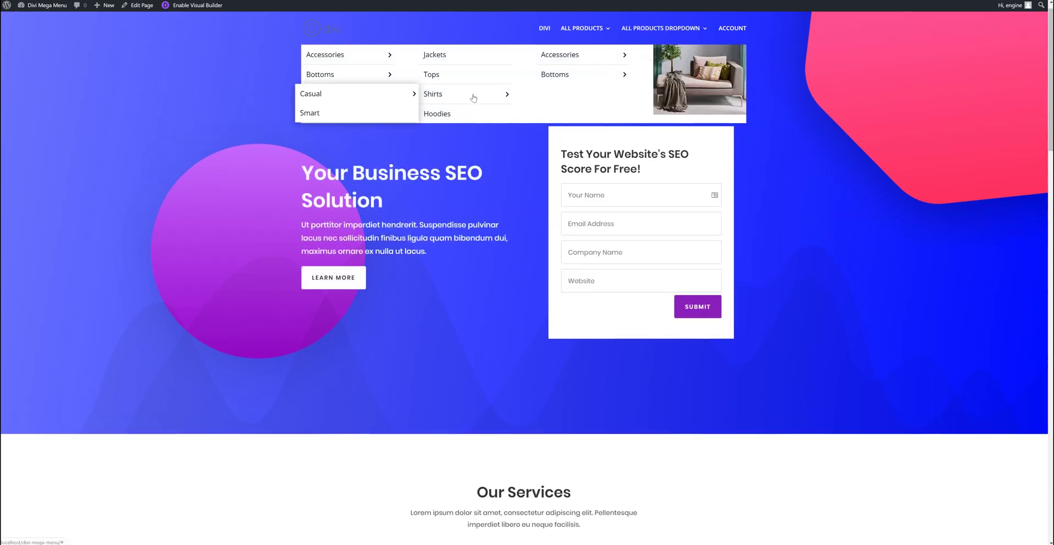
mouse_move(388, 95)
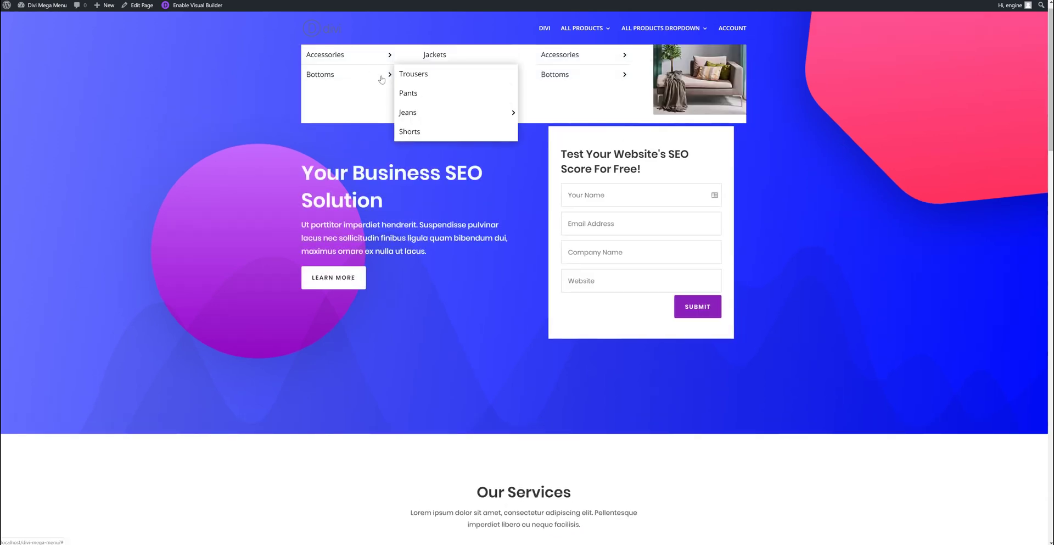
left_click(488, 116)
mouse_move(382, 98)
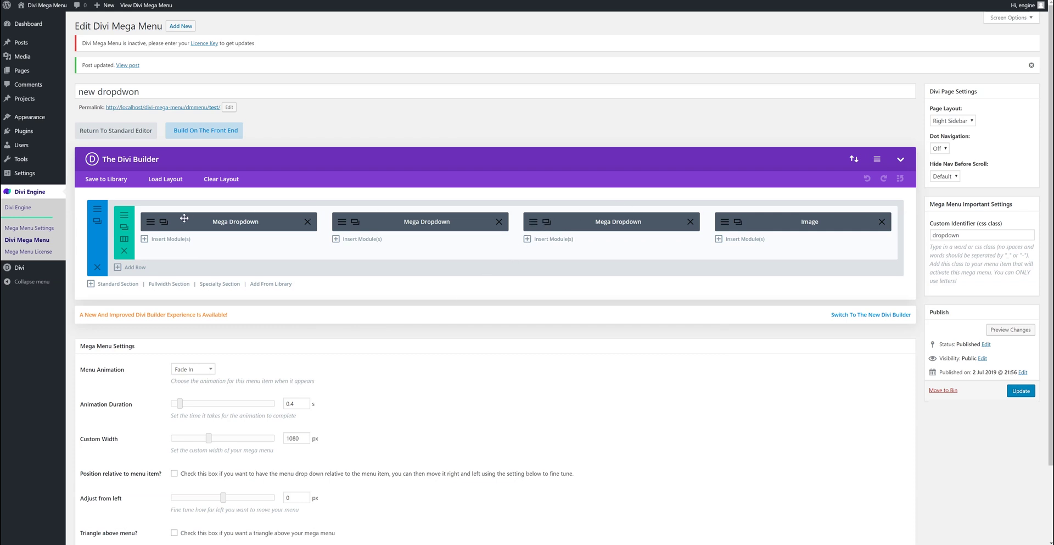
Review the parent and back menu icon settings of the first Mega Dropdown module and compare them with the live menu's arrows
left_click(163, 222)
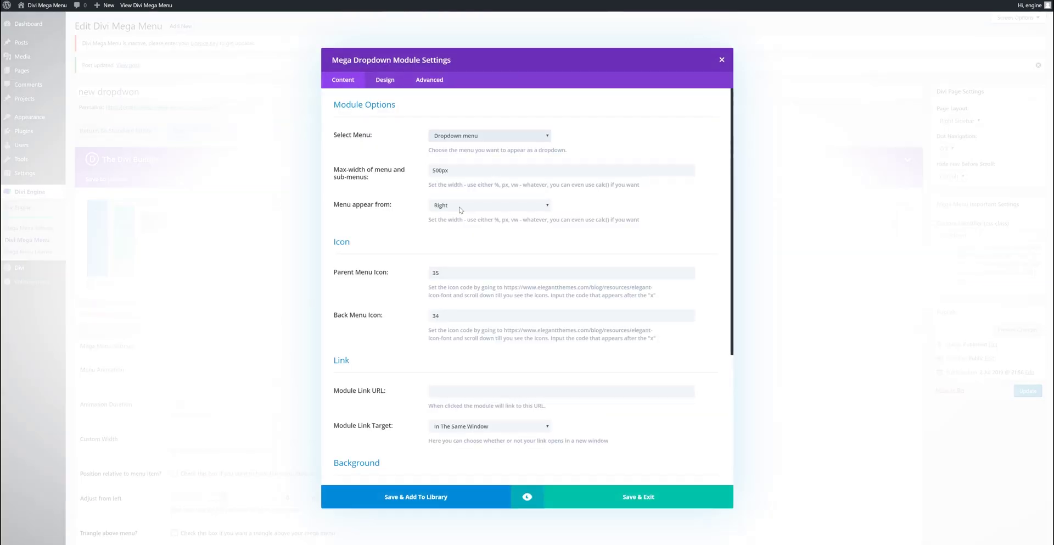
scroll(406, 275, "down", 1)
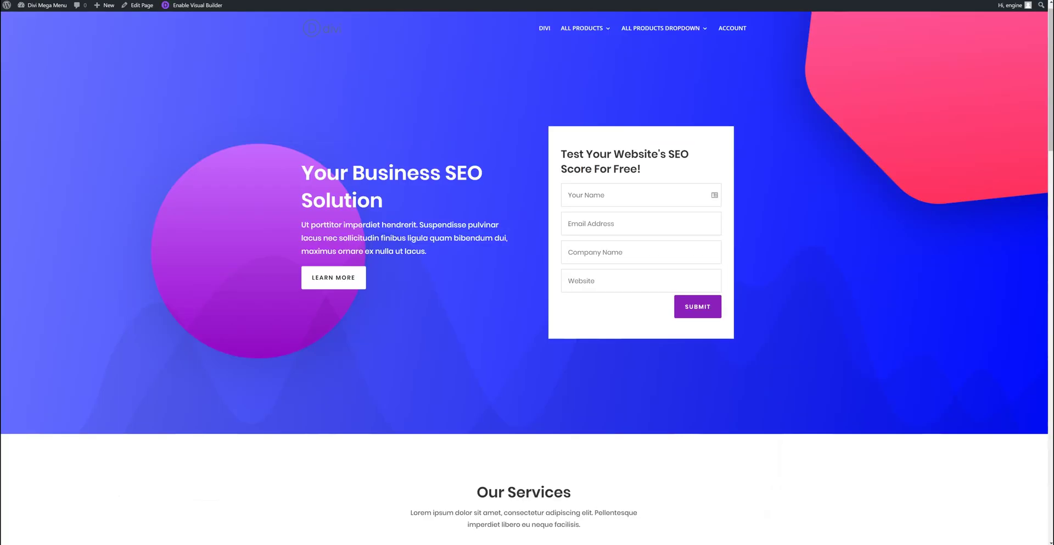
mouse_move(582, 28)
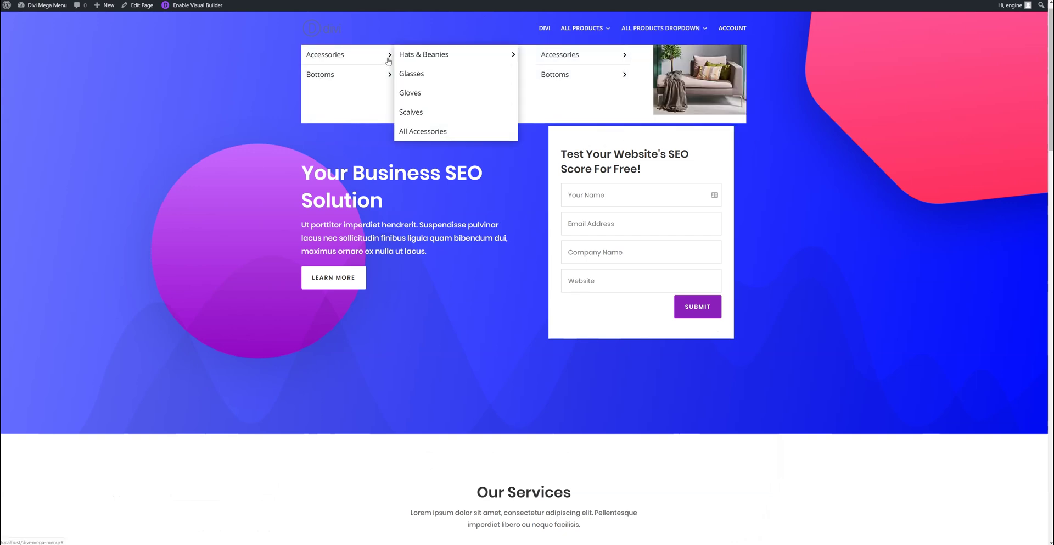
Open the Elegant Themes blog article about the Elegant Icon Font in a new browser tab
key("ctrl+t")
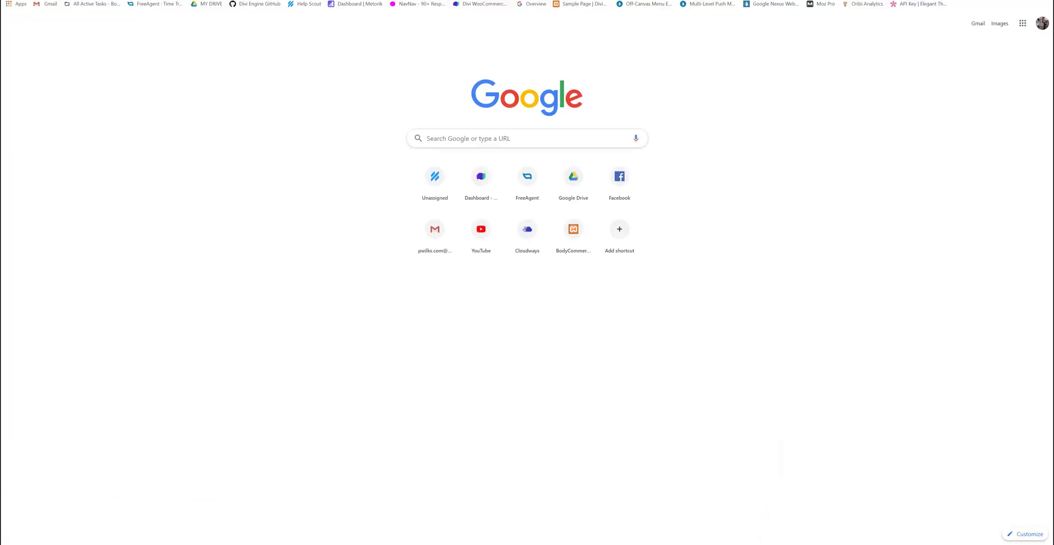
type("eleg")
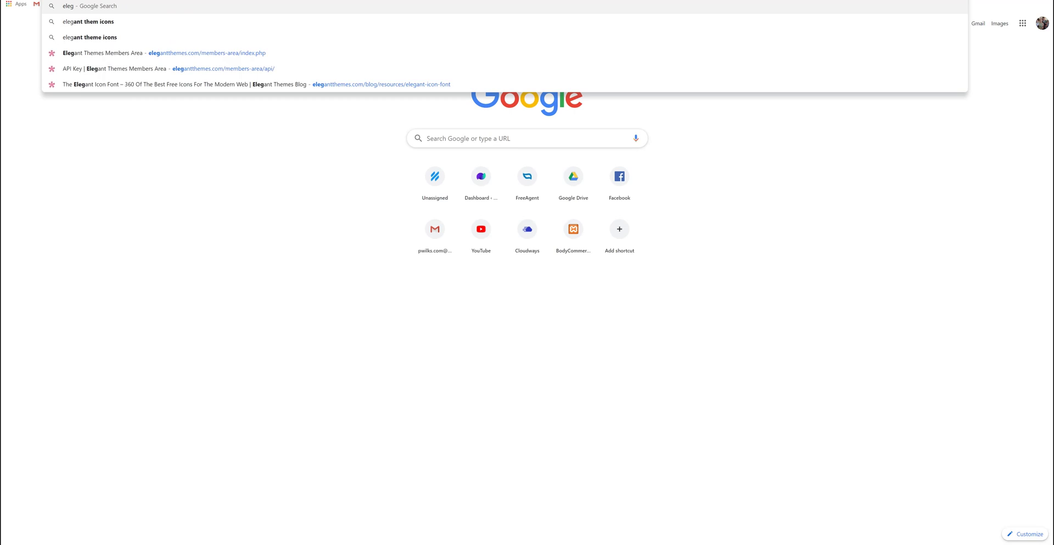
key("Down")
key("Down")
key("Down")
key("Down")
key("Down")
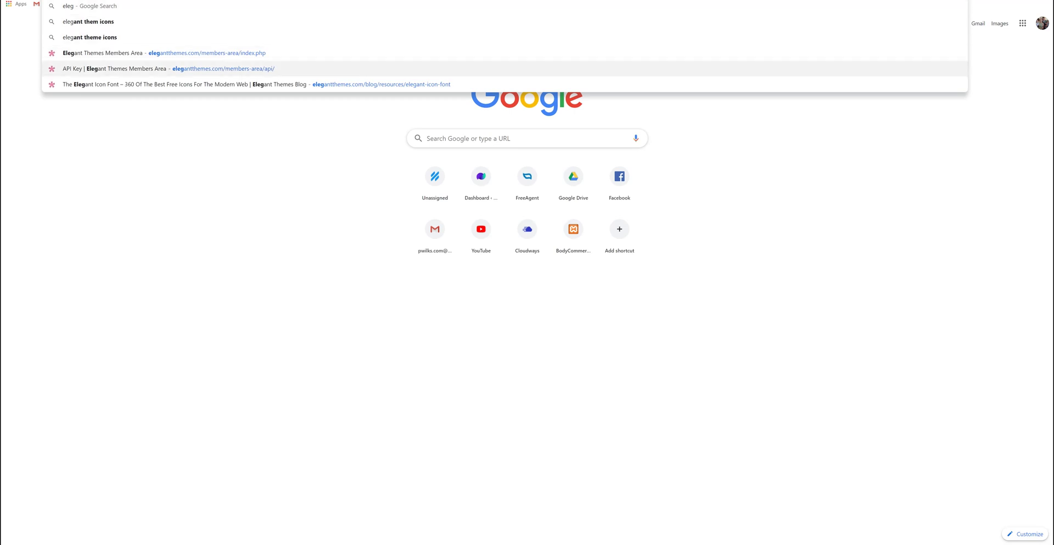
key("Return")
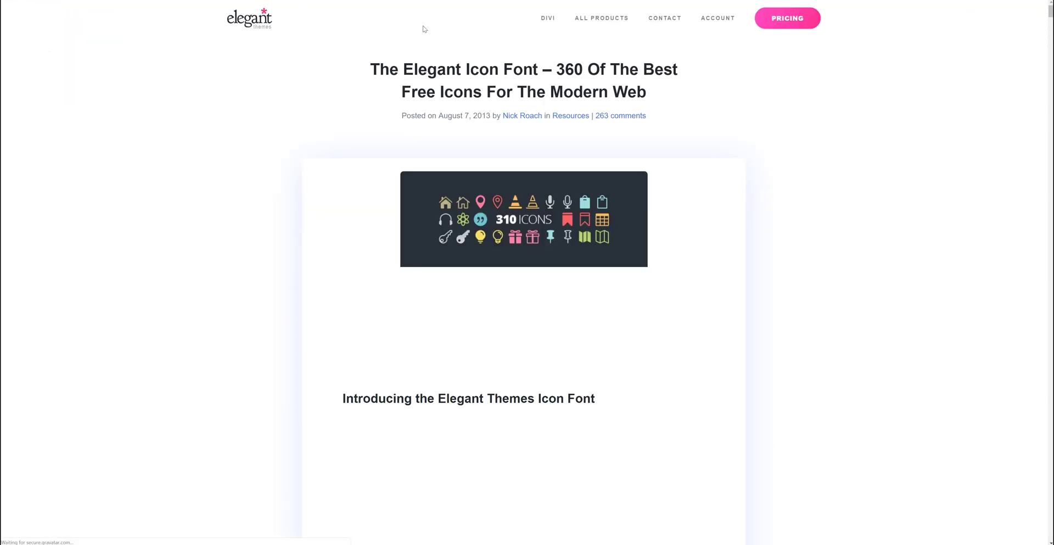
Look through the article's icon codes and compare them with the Parent Menu Icon instructions in the Mega Dropdown module settings
scroll(535, 186, "down", 15)
scroll(540, 192, "down", 15)
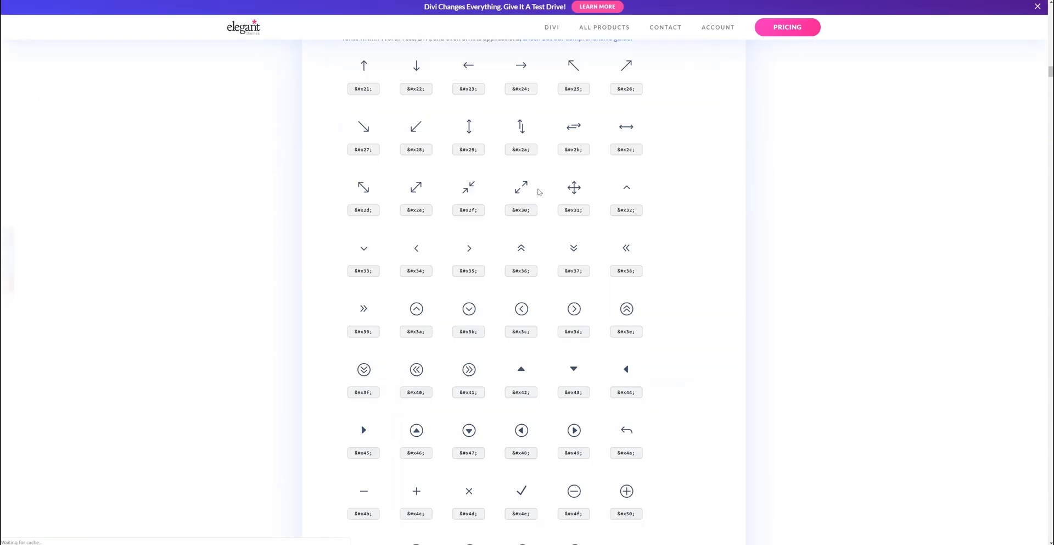
scroll(539, 192, "up", 8)
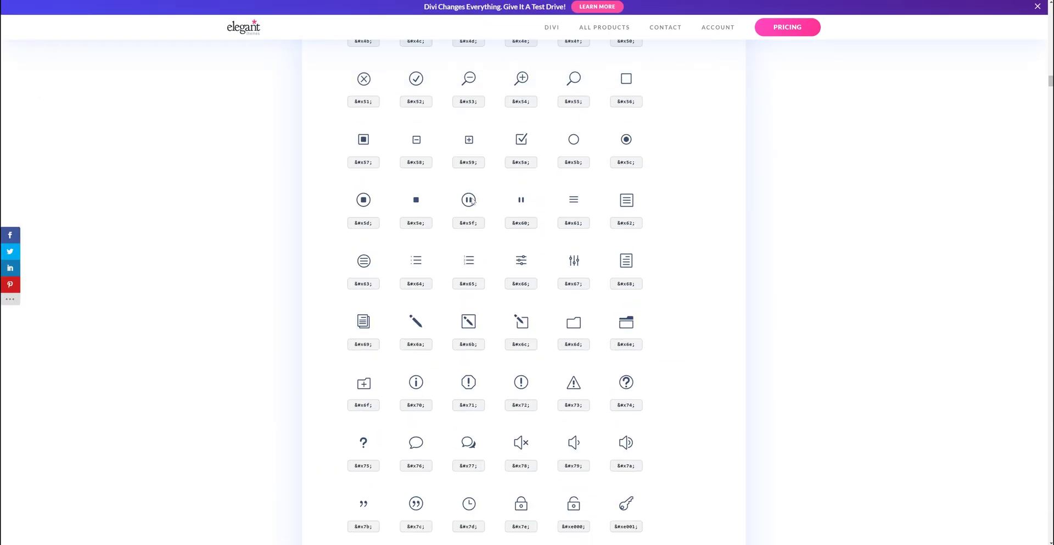
scroll(473, 202, "up", 6)
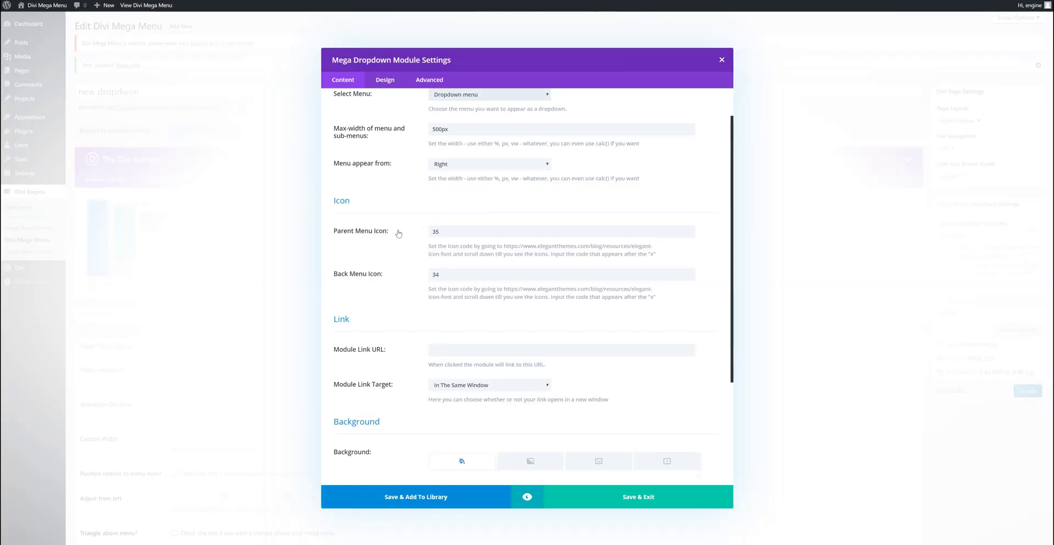
left_click_drag(429, 245, 665, 261)
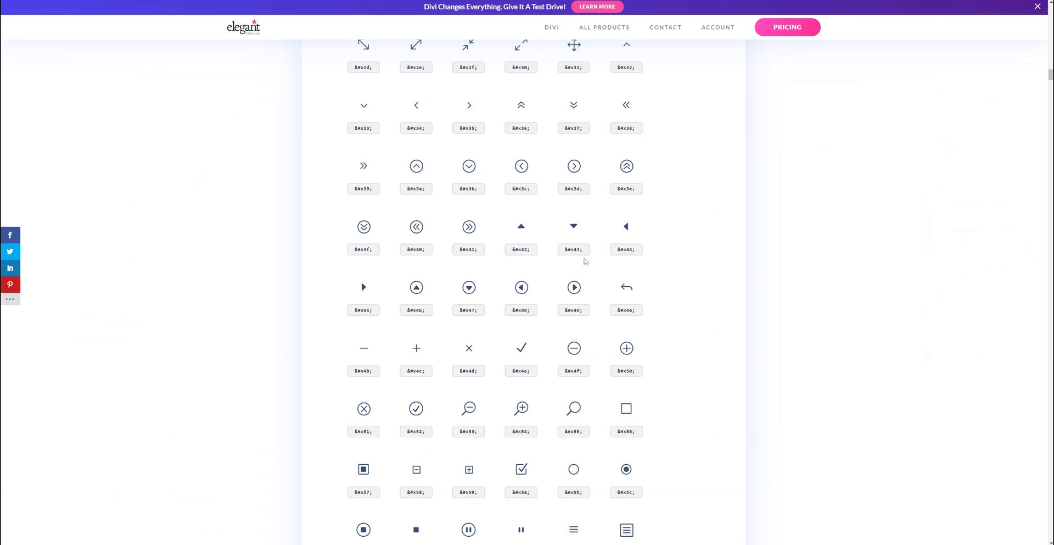
triple_click(366, 311)
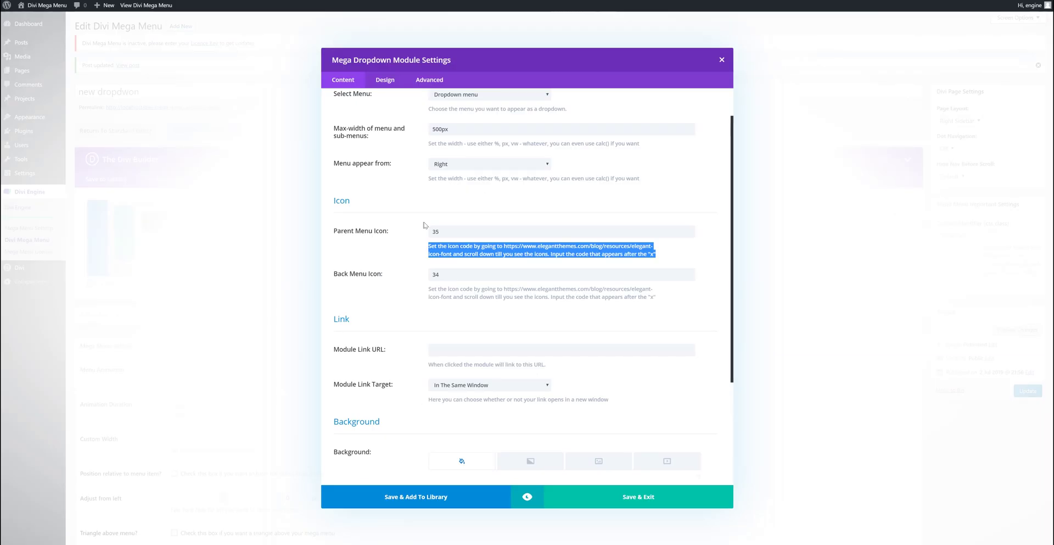
left_click(441, 230)
scroll(410, 288, "down", 2)
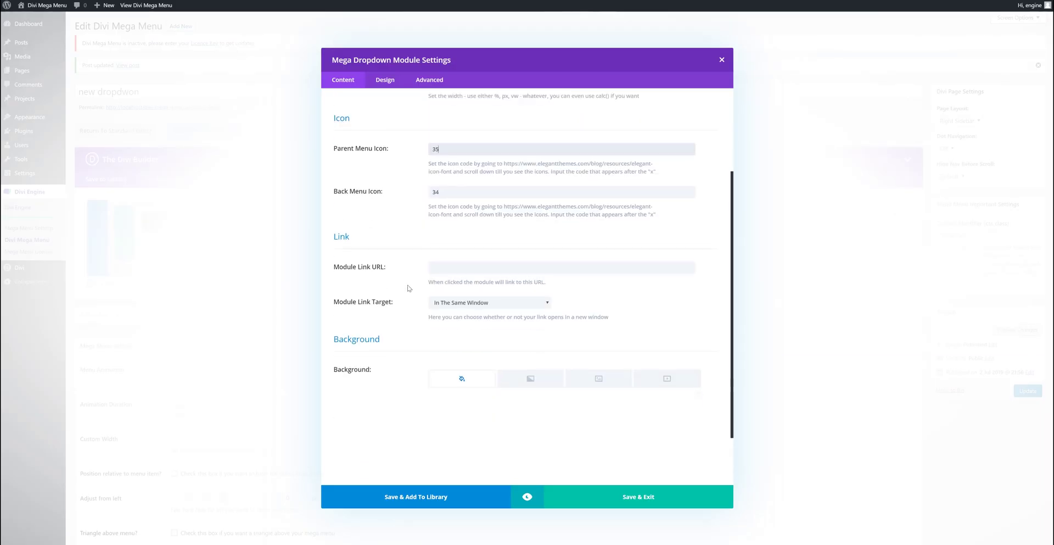
scroll(410, 267, "up", 3)
Review the Mega Dropdown module's design settings, from icon and menu text through sizing, spacing and border to box shadow
left_click(393, 81)
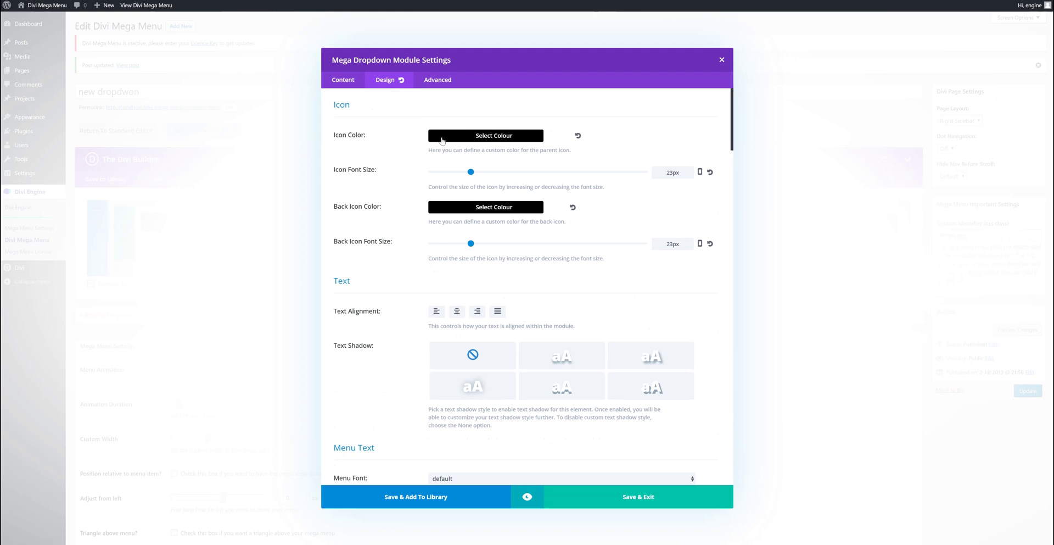
scroll(453, 214, "down", 3)
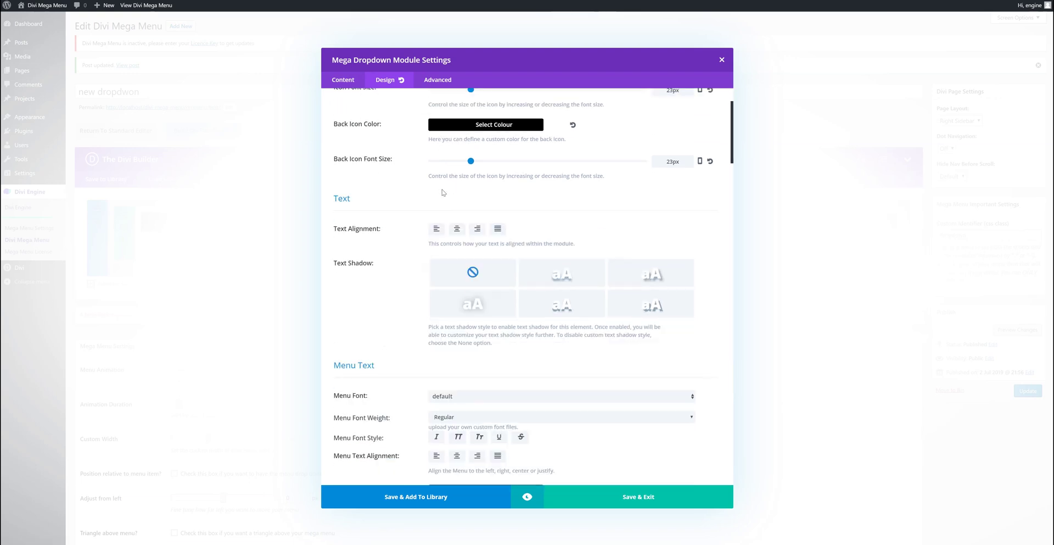
scroll(443, 192, "down", 7)
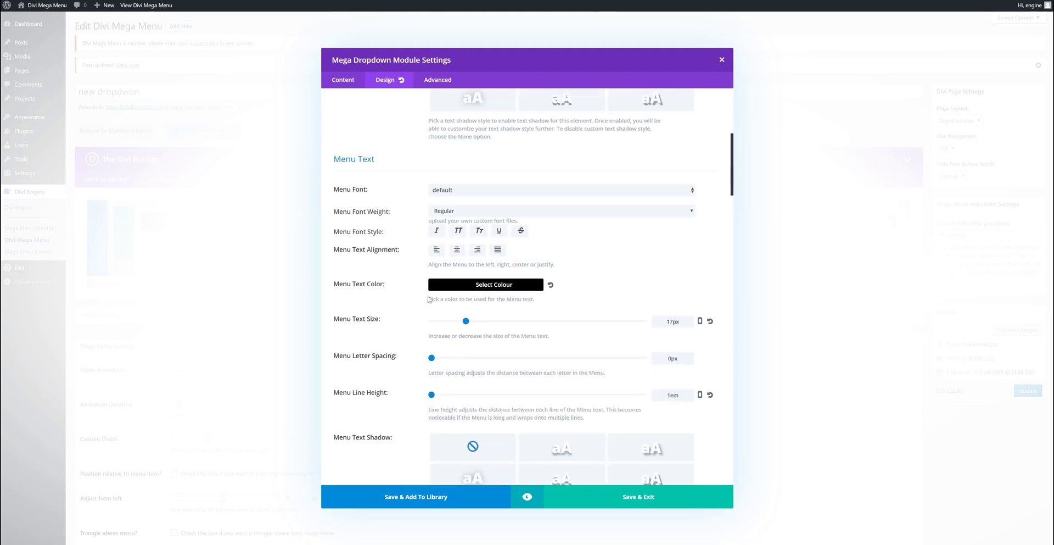
scroll(439, 280, "down", 1)
scroll(456, 277, "down", 8)
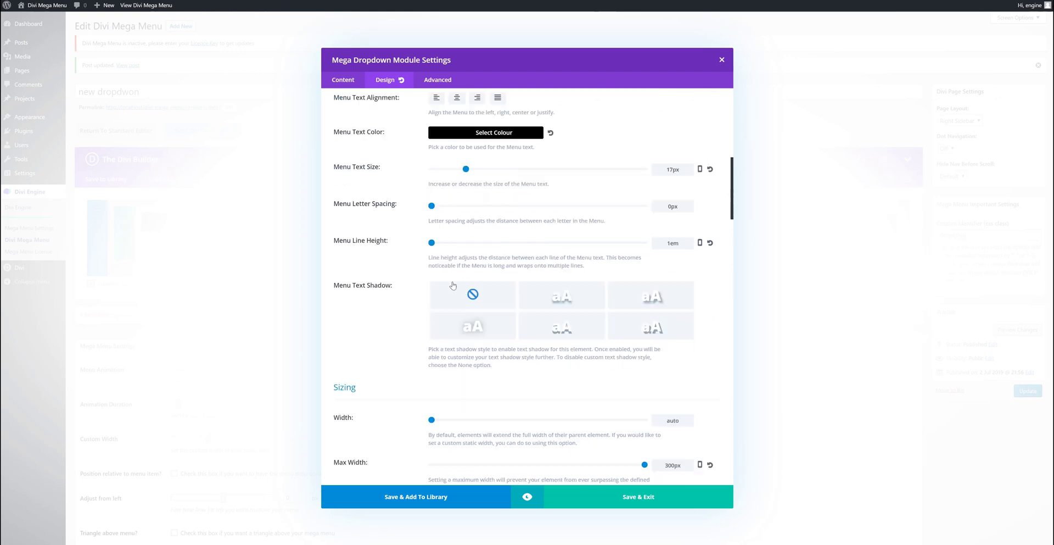
scroll(445, 254, "down", 8)
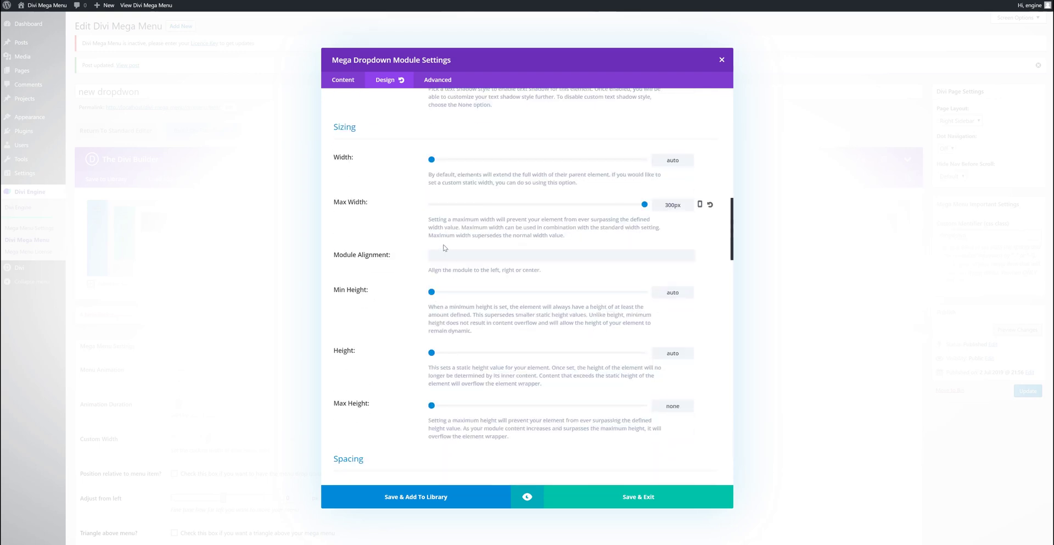
scroll(444, 244, "down", 12)
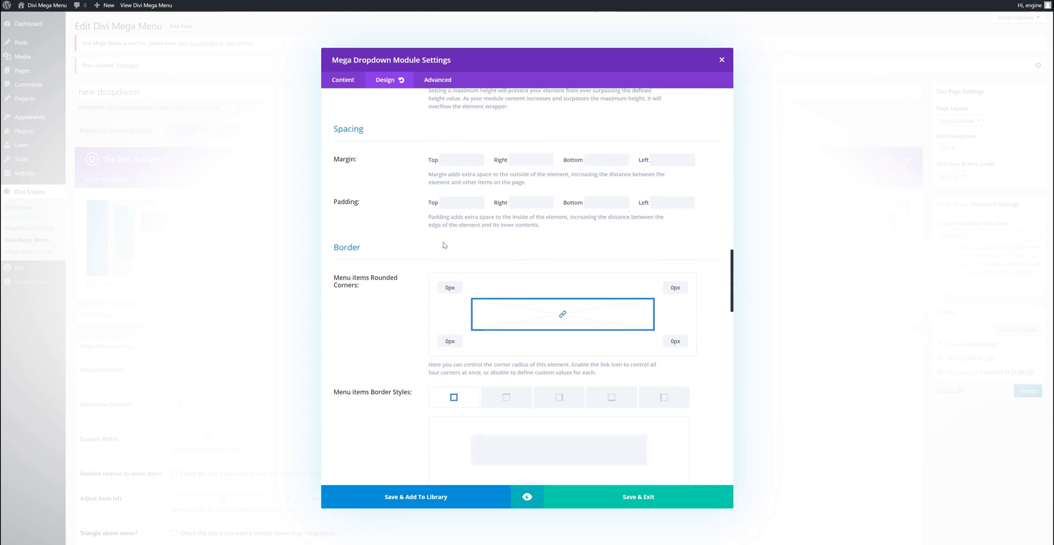
scroll(443, 245, "down", 10)
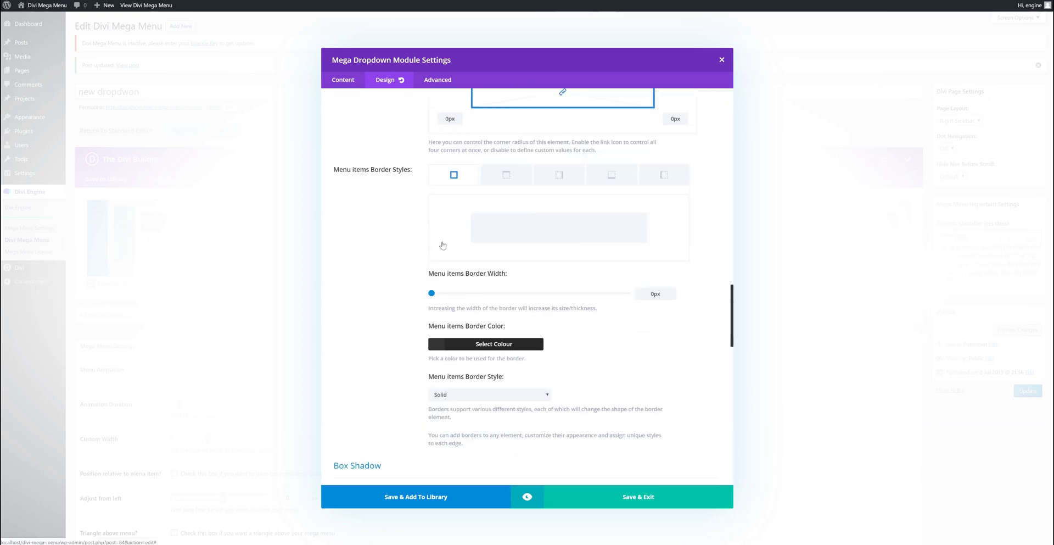
scroll(442, 272, "down", 1)
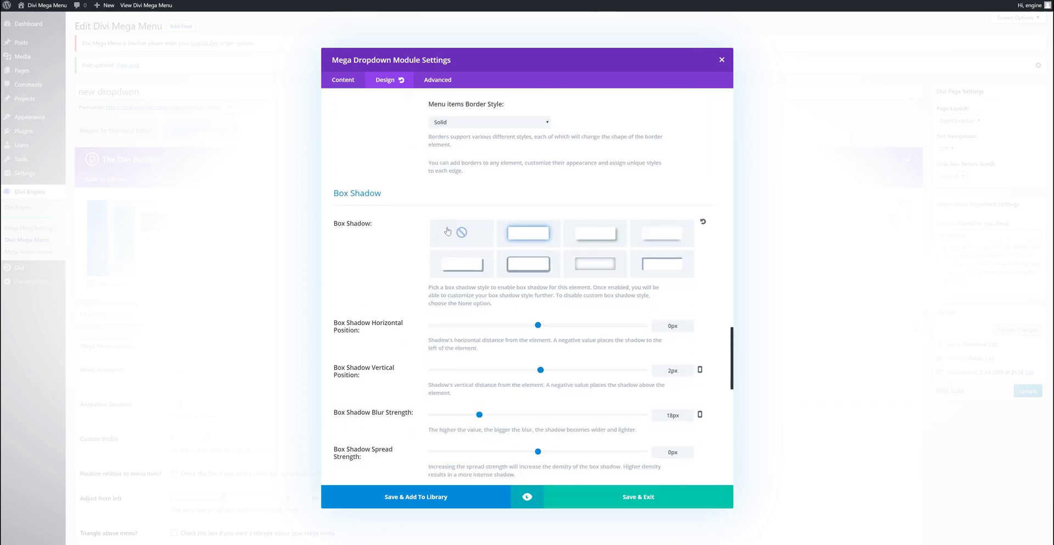
scroll(474, 252, "down", 1)
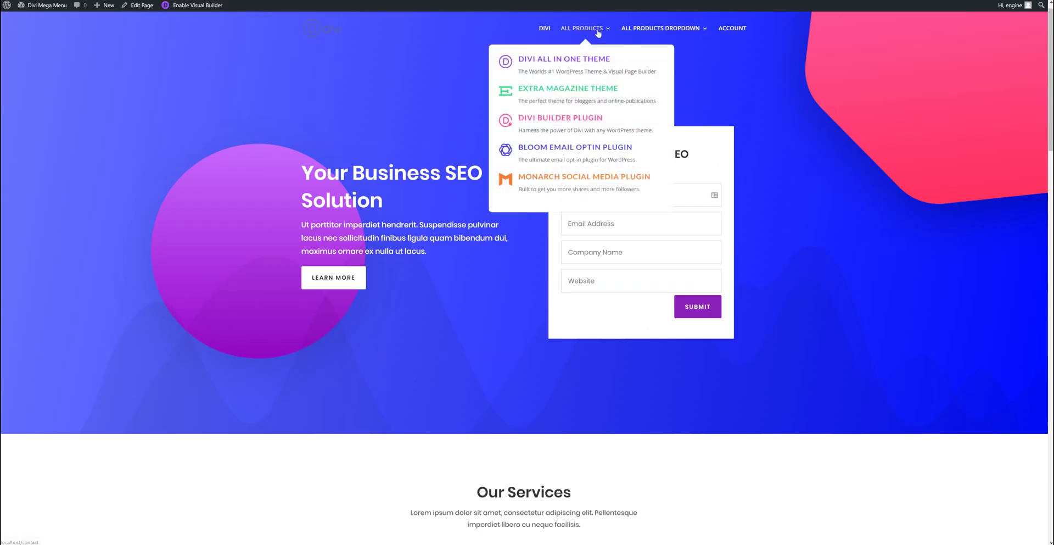
Examine the All Products Dropdown mega menu and its columns on the live site
mouse_move(635, 35)
mouse_move(501, 90)
mouse_move(362, 79)
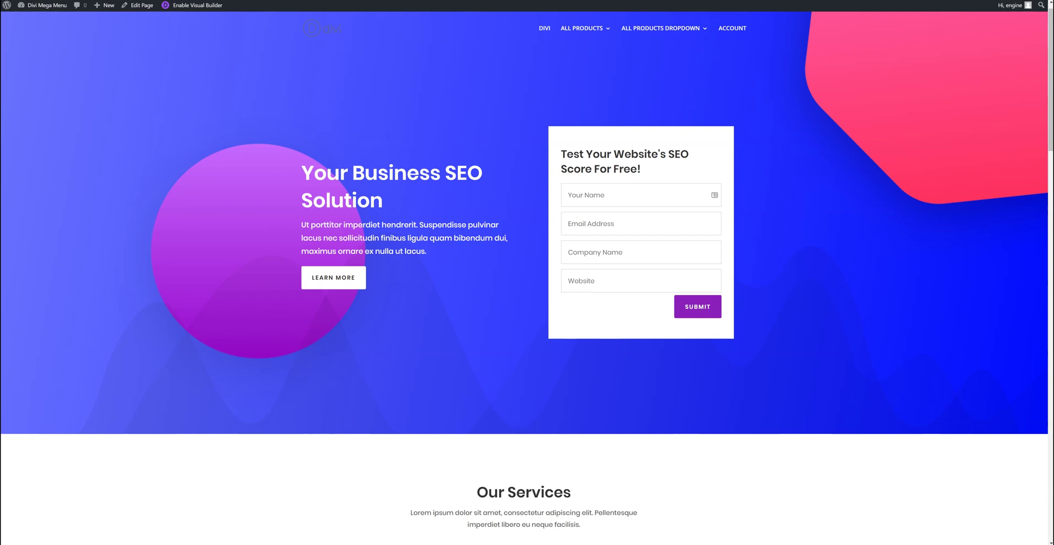
mouse_move(685, 33)
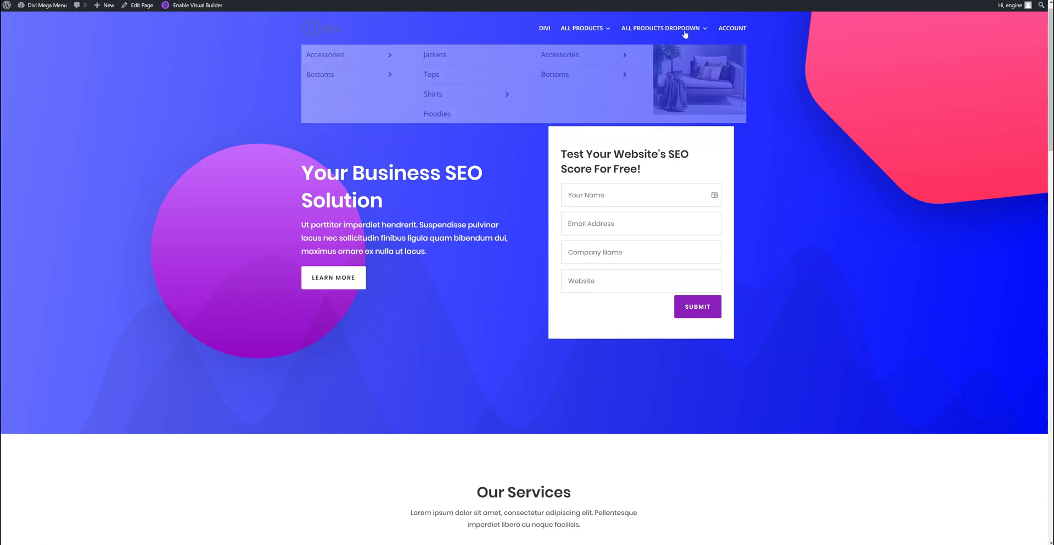
mouse_move(615, 60)
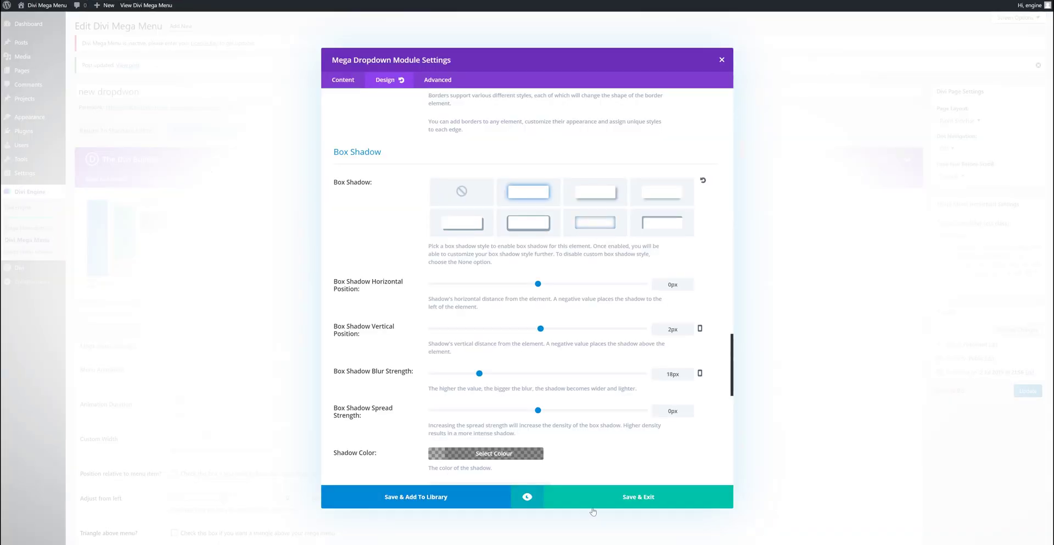
Save the Mega Dropdown module and check which modules can be inserted in the empty third column without adding one
left_click(593, 508)
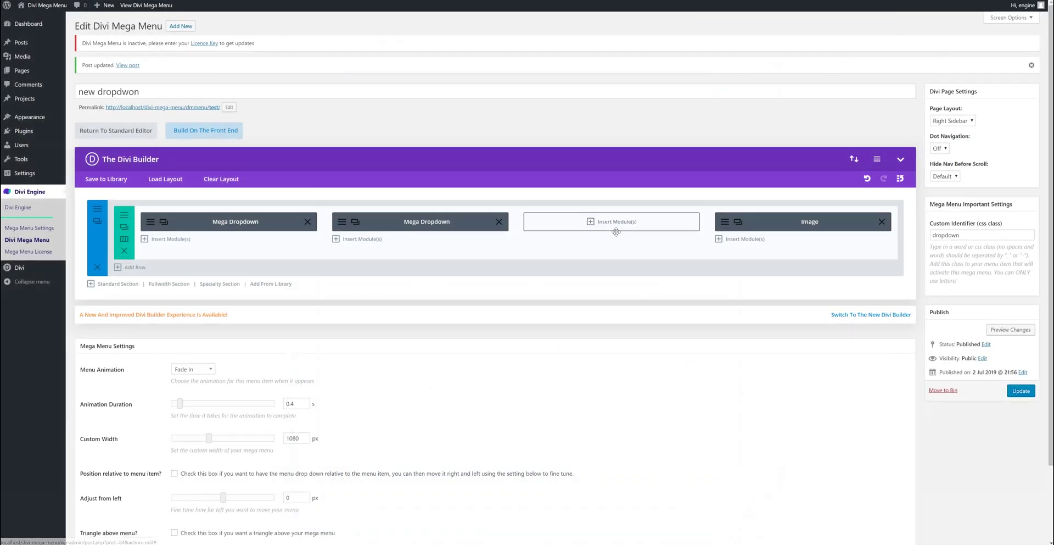
left_click(688, 226)
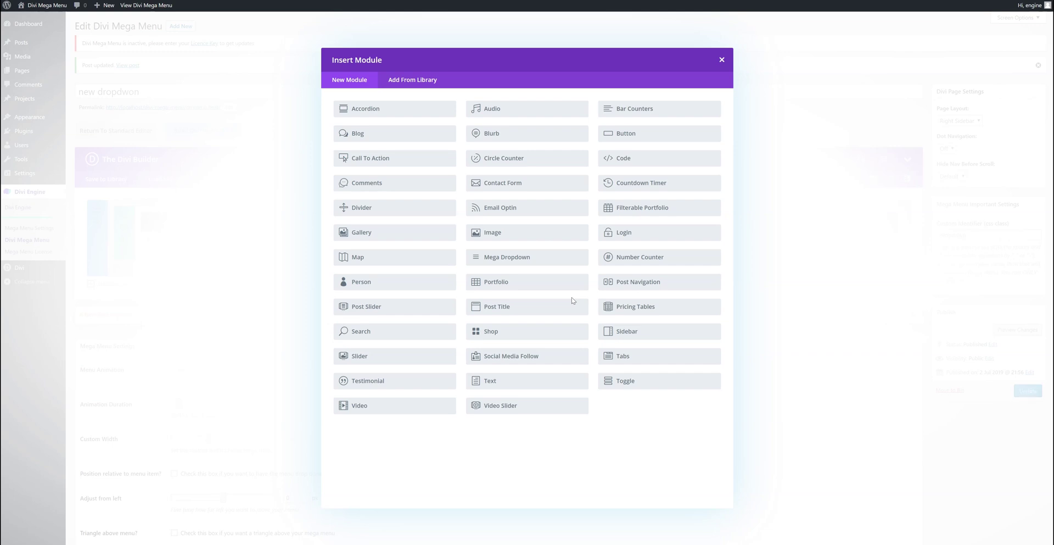
left_click(721, 60)
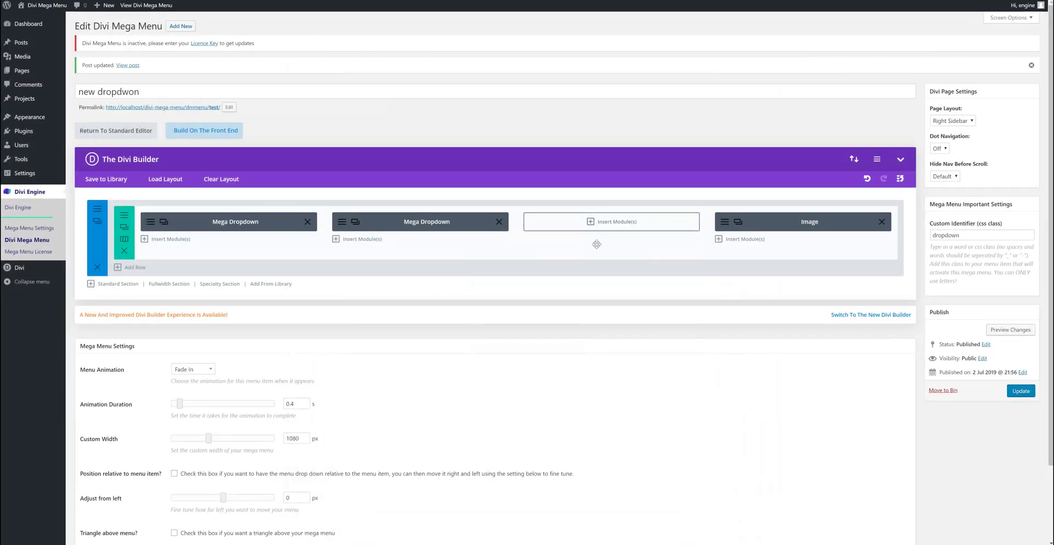
Review the Mega Menu Settings for animation, custom width, positioning and triangle
scroll(596, 244, "down", 3)
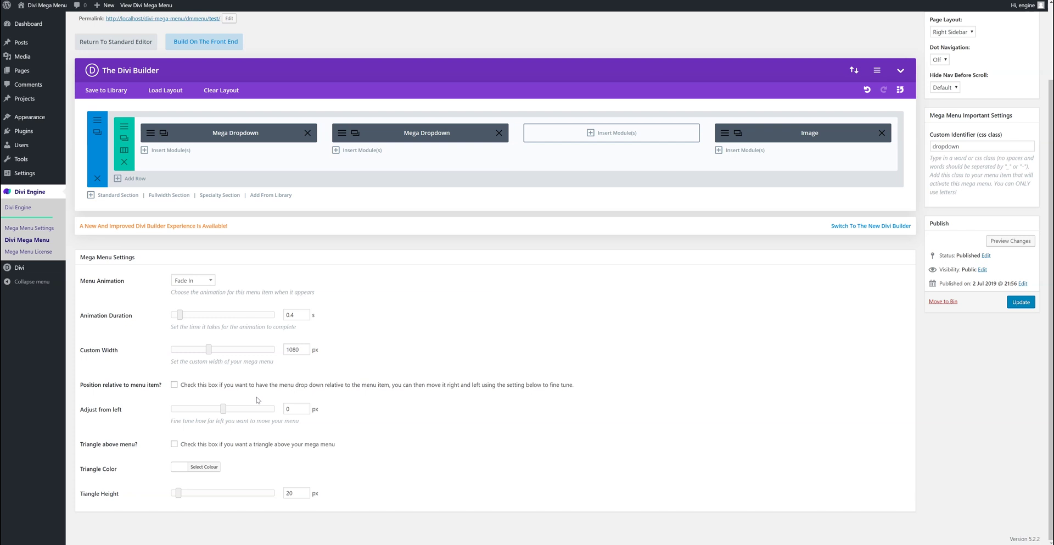
scroll(260, 395, "up", 2)
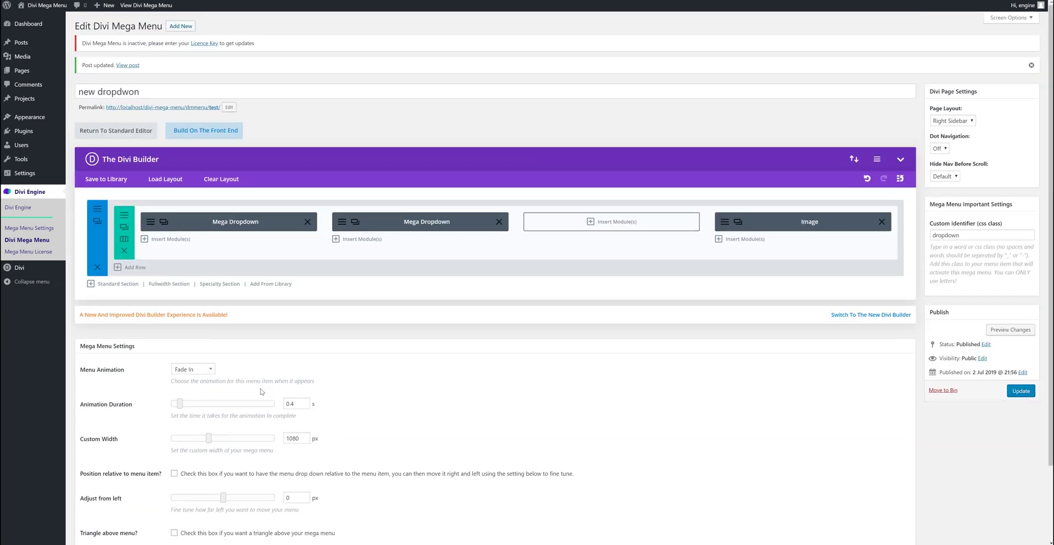